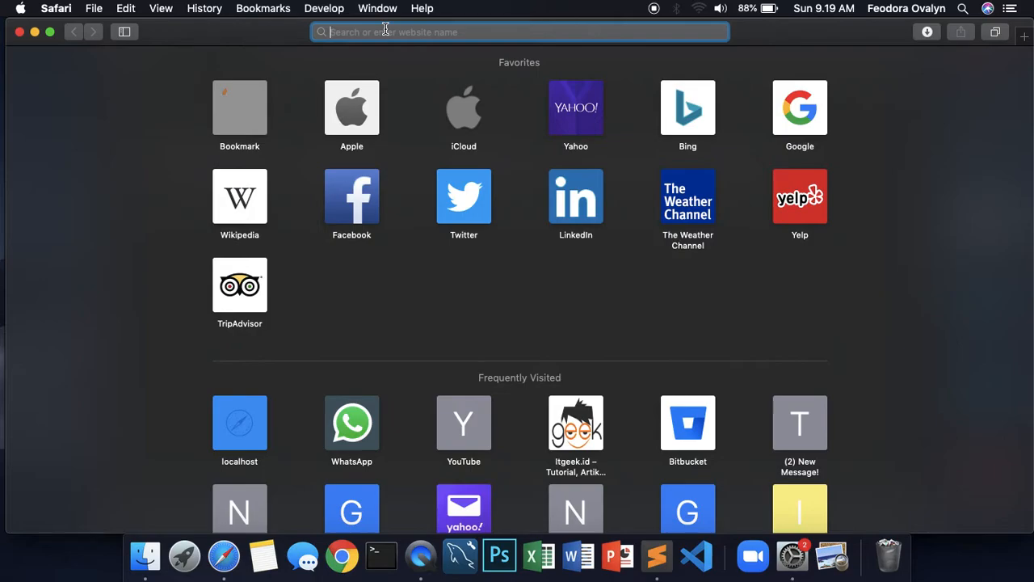
Enter localhost/websiteku in Safari's address bar
type("localhost/")
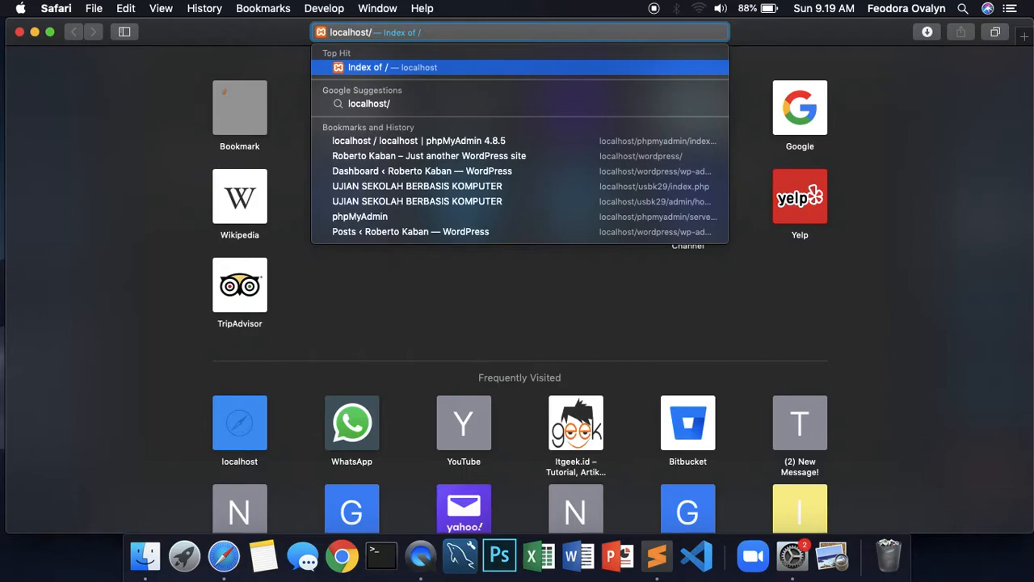
type("websiteku/")
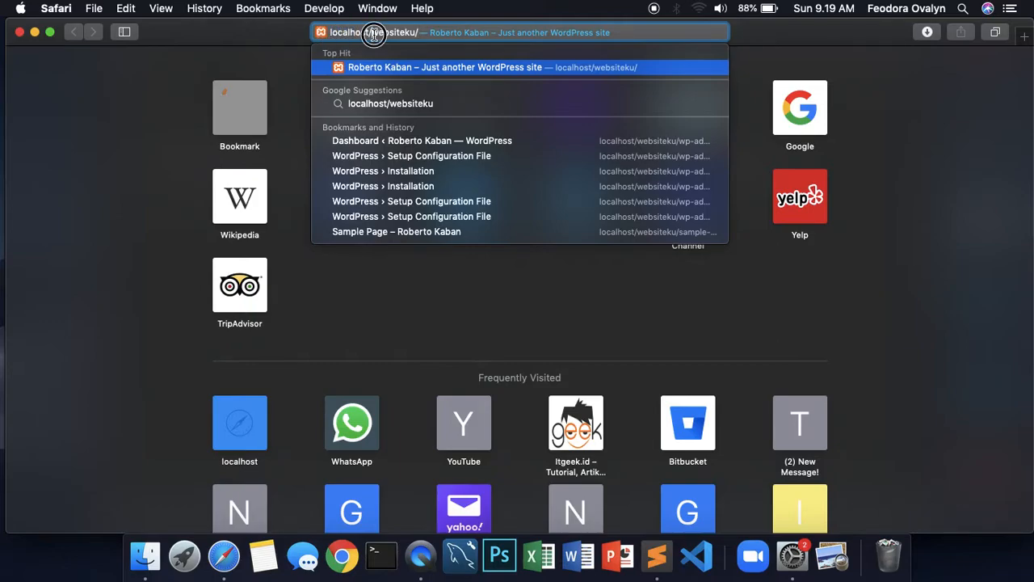
key("Return")
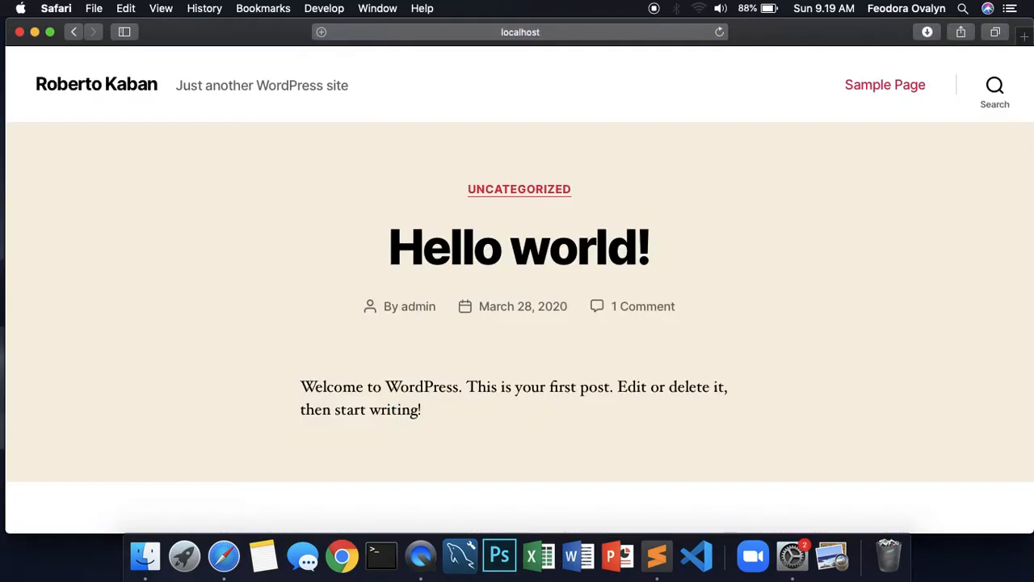
scroll(376, 189, "down", 5)
scroll(379, 179, "up", 5)
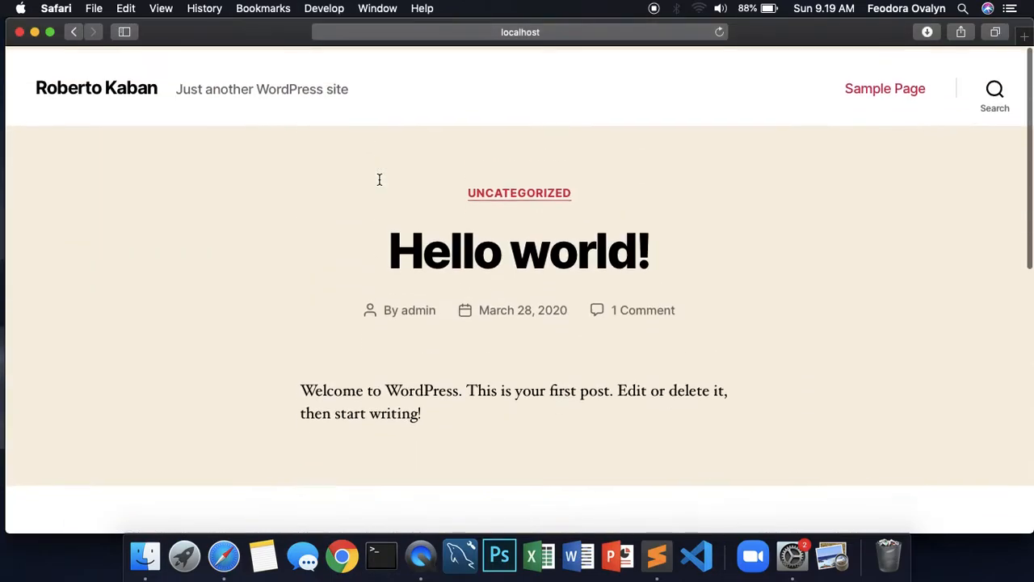
scroll(379, 182, "down", 10)
scroll(381, 184, "up", 10)
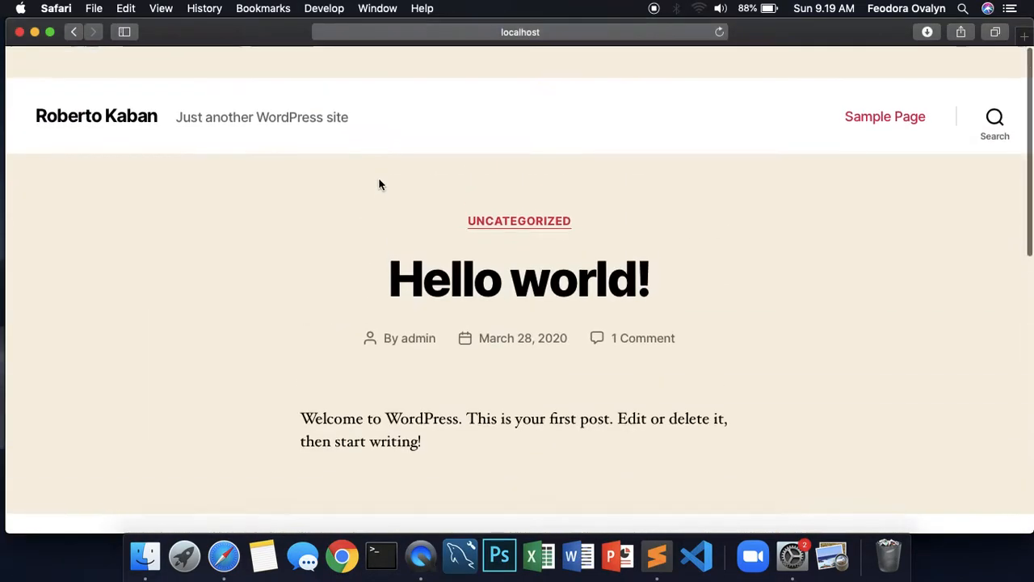
scroll(379, 185, "down", 5)
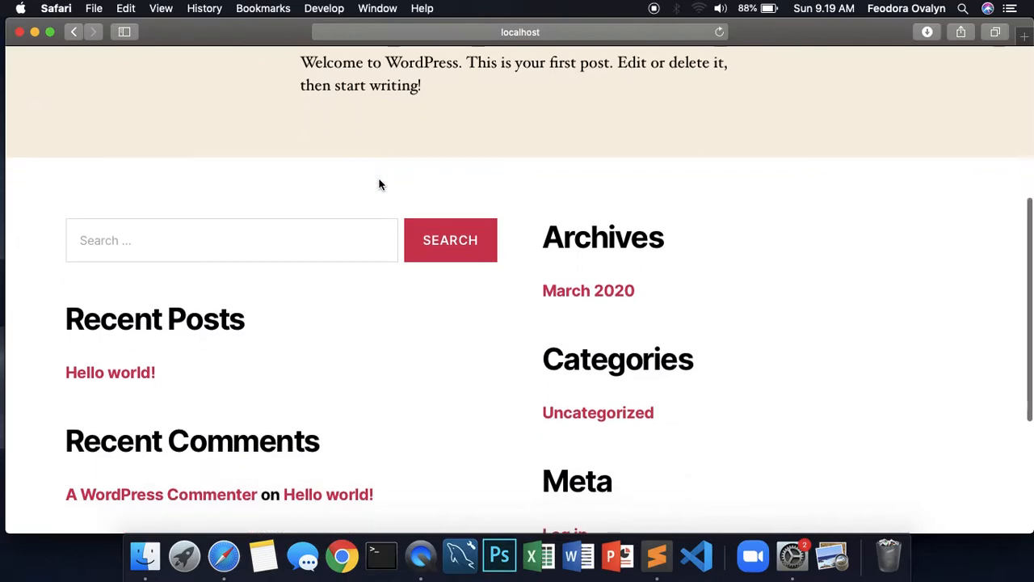
scroll(379, 185, "down", 5)
scroll(379, 185, "up", 10)
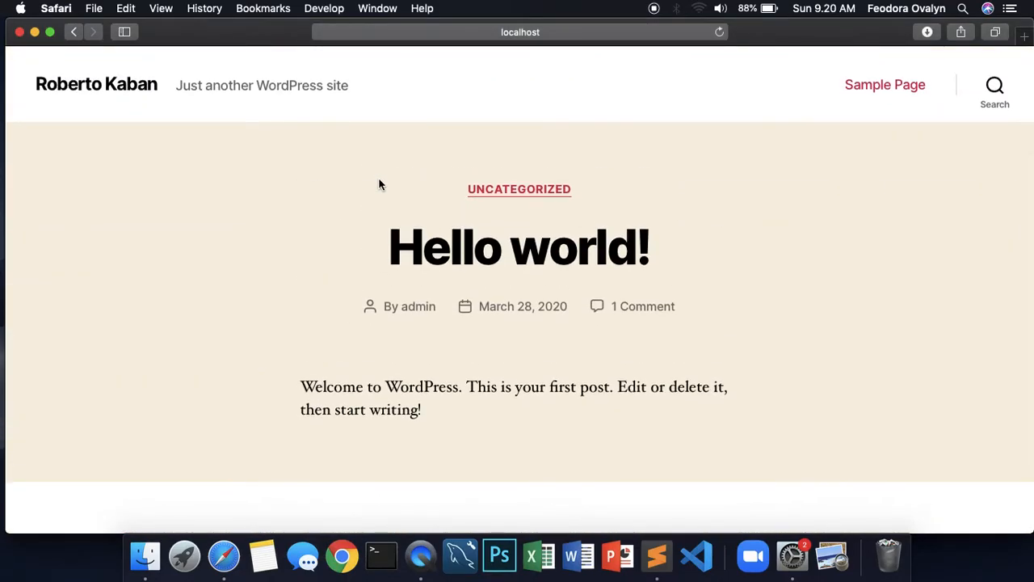
scroll(379, 185, "down", 10)
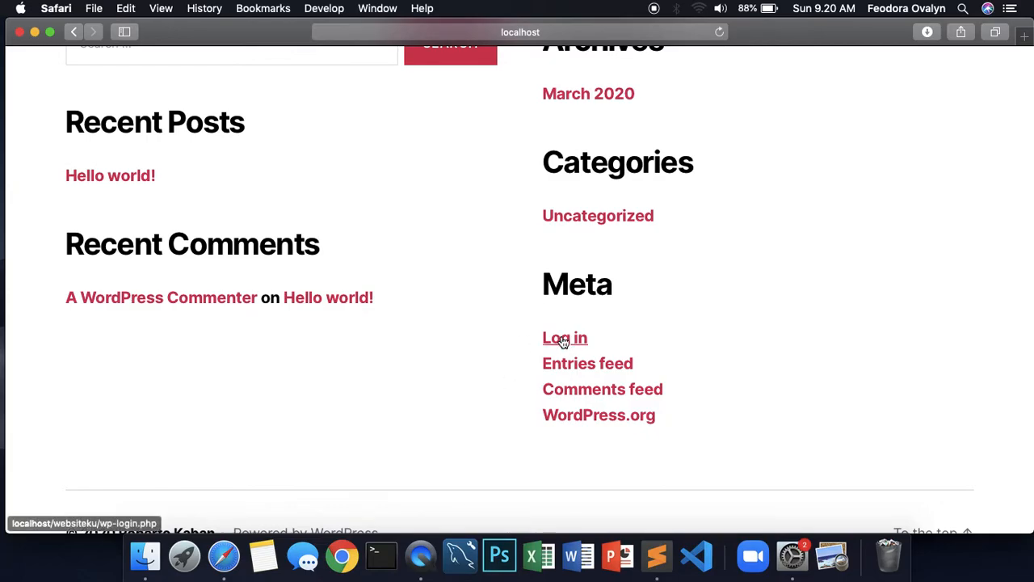
scroll(490, 222, "up", 10)
Go to the WordPress admin address localhost/websiteku/wp-admin
left_click(548, 34)
left_click(451, 32)
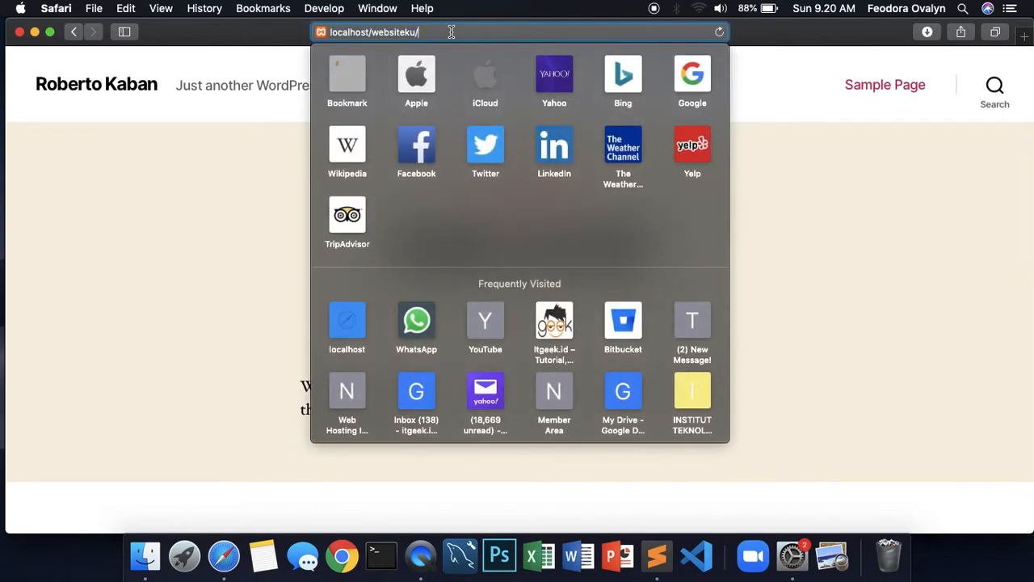
type("wp-admin/")
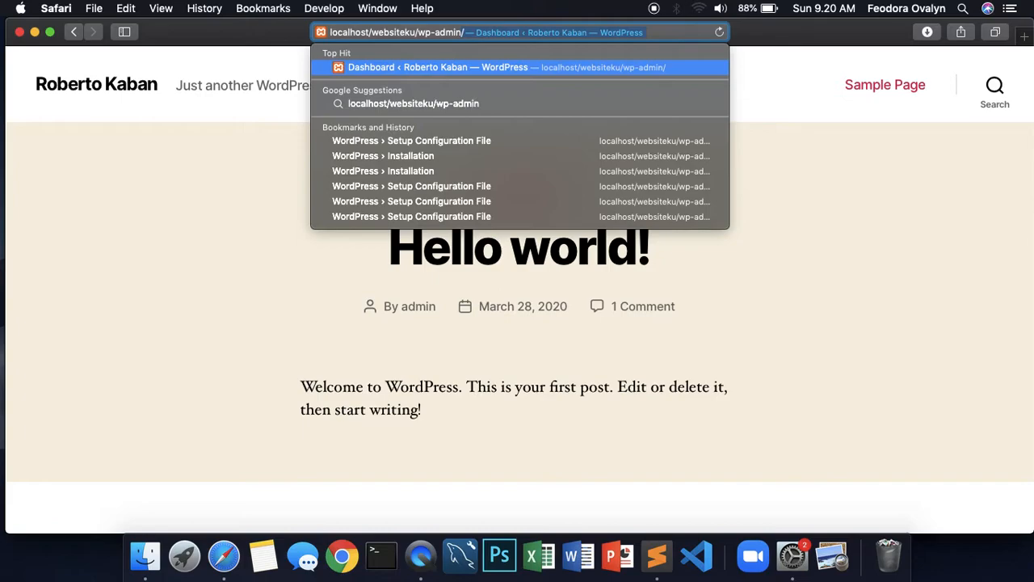
key("Return")
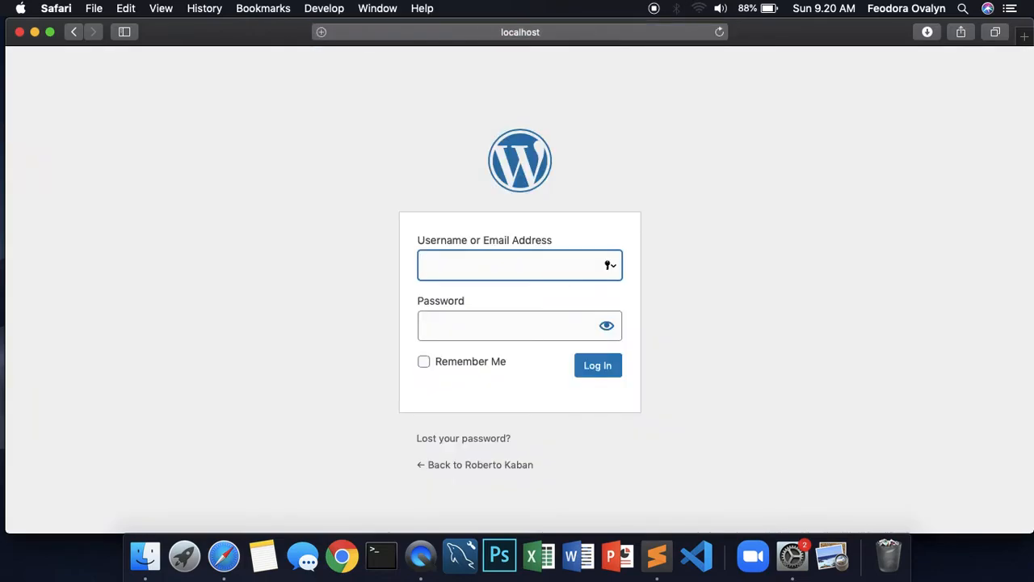
Enter the username admin on the login form and move to the password field
left_click(456, 262)
left_click(446, 323)
left_click(290, 299)
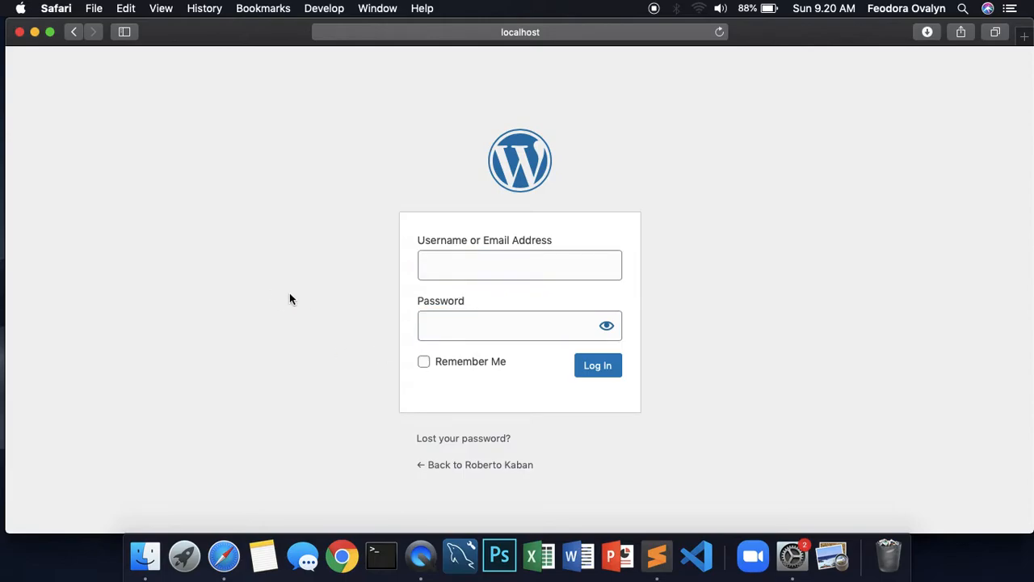
left_click(445, 265)
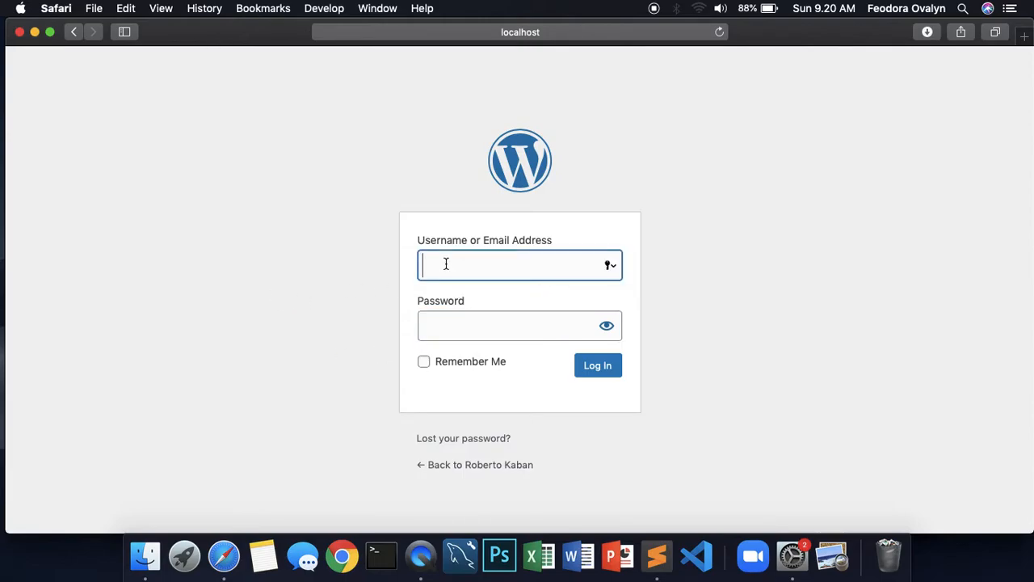
type("admin")
key("Tab")
Enter the account password to log in and reach the WordPress Dashboard
type("admin123")
key("Return")
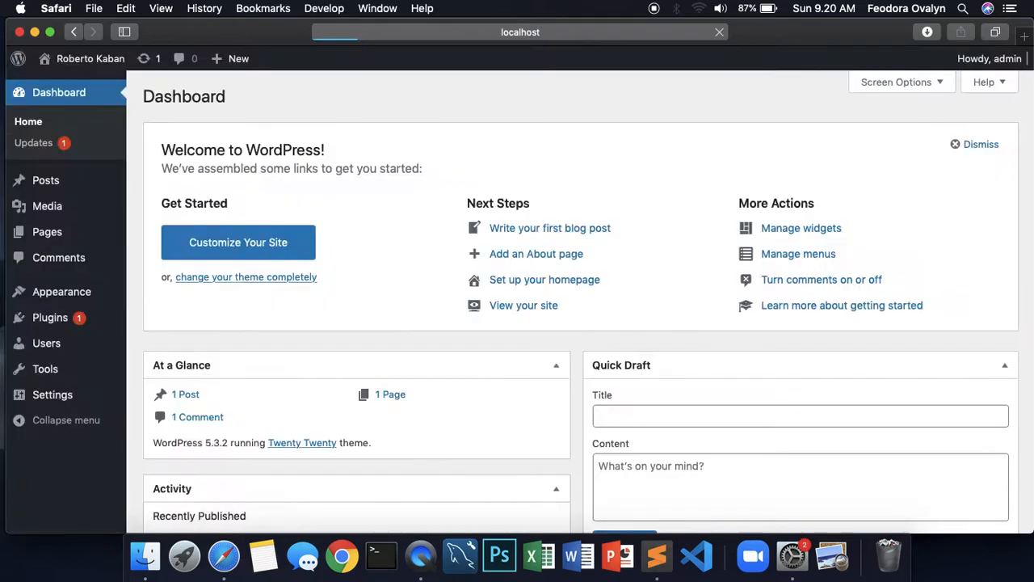
scroll(327, 341, "down", 5)
scroll(330, 336, "up", 5)
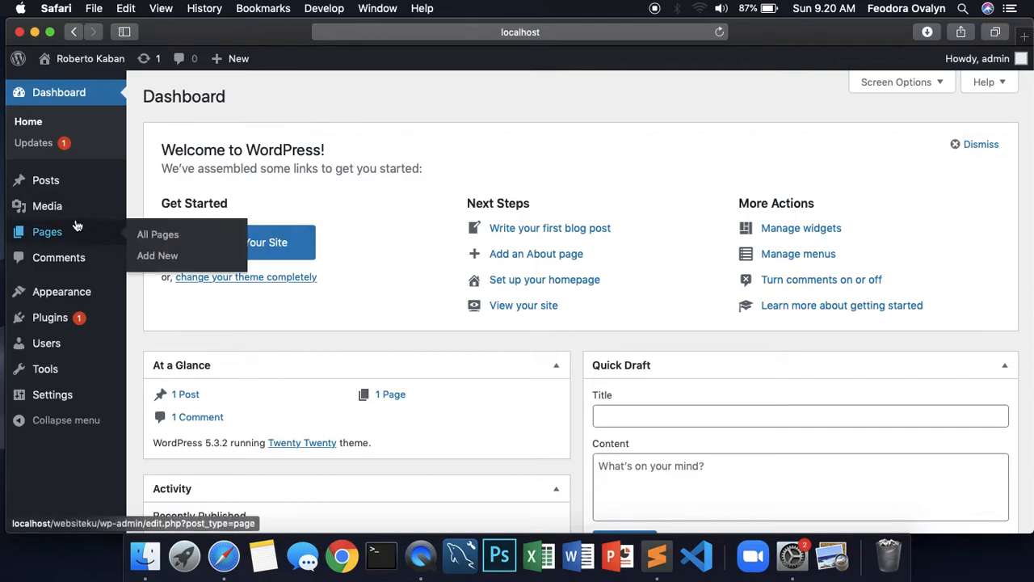
mouse_move(40, 183)
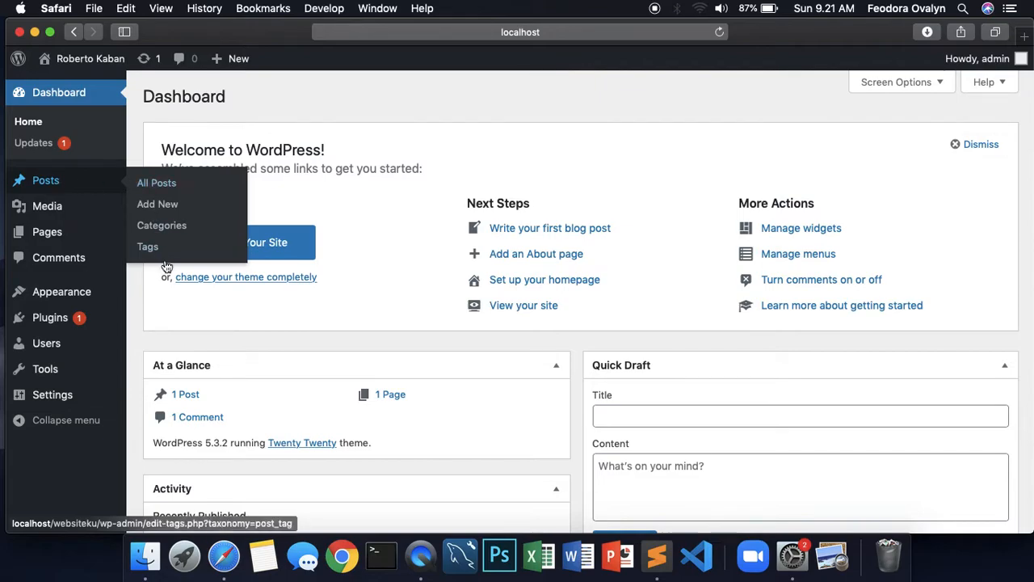
On the Posts Categories page, enter Berita as the new category name
left_click(168, 230)
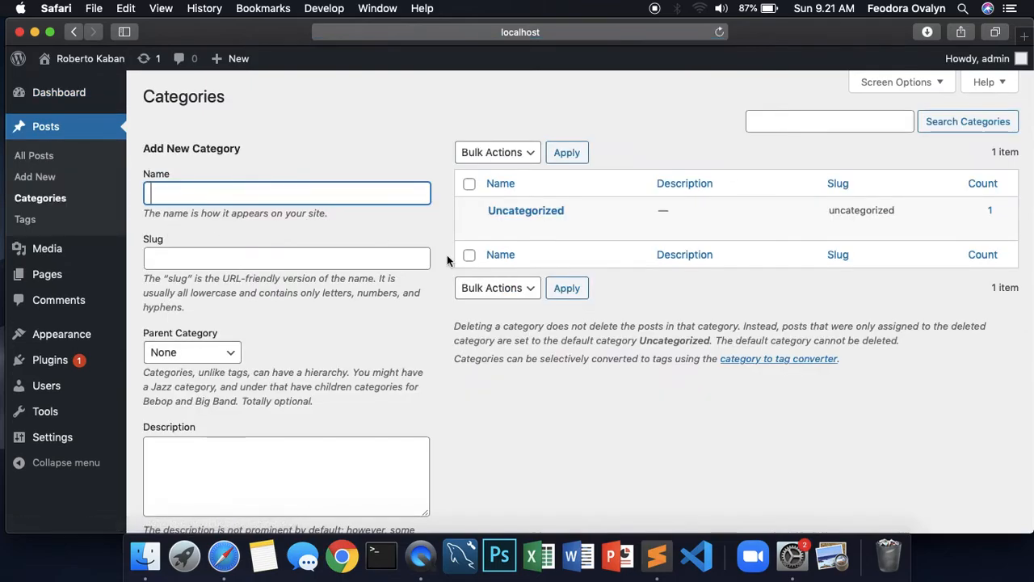
scroll(447, 254, "down", 2)
scroll(447, 254, "up", 2)
type("Berita")
left_click(305, 259)
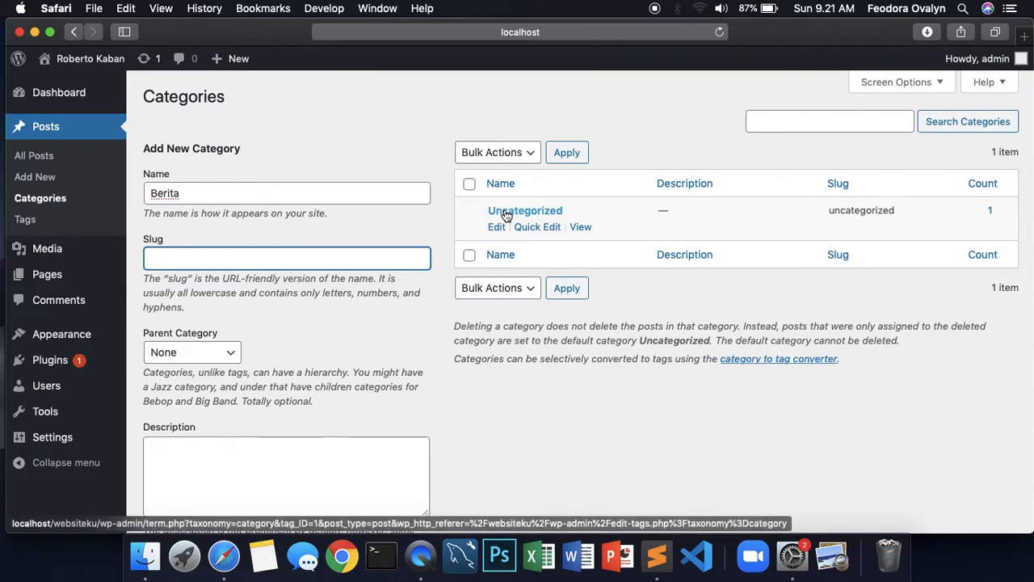
Open the Uncategorized category's public page in a new tab
right_click(580, 229)
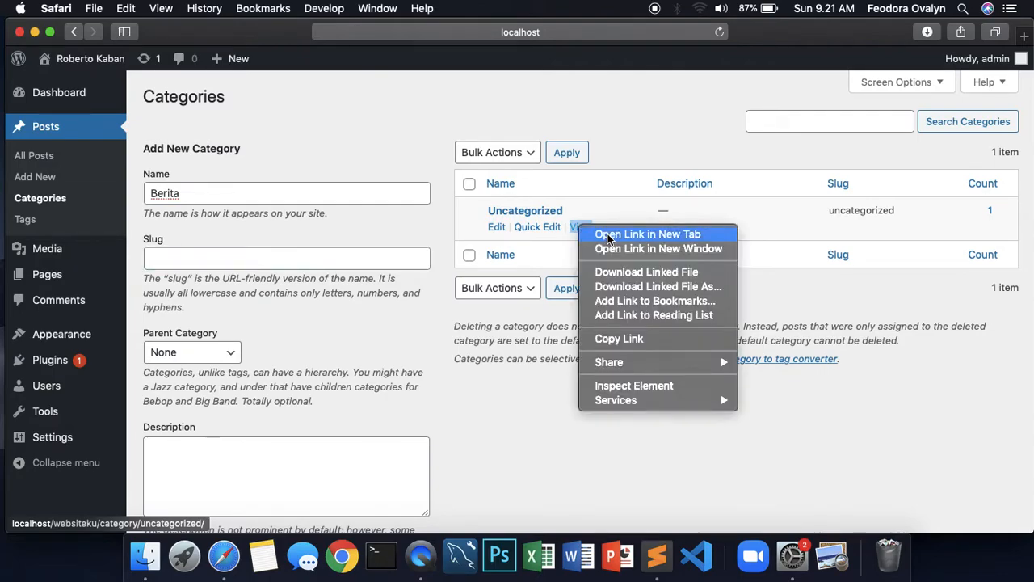
left_click(639, 234)
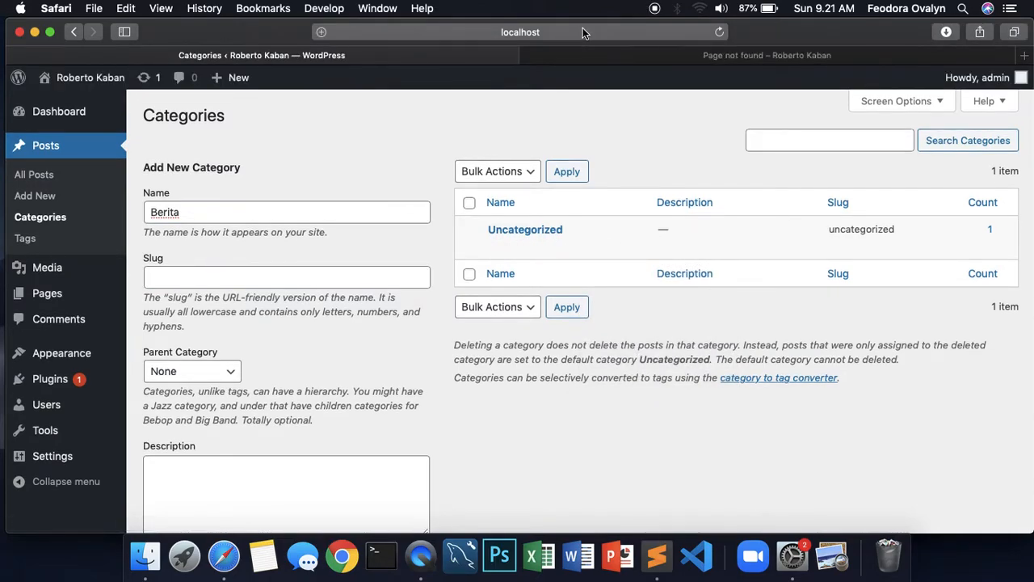
left_click(607, 54)
Inspect the uncategorized page address, then return to the Categories admin tab
left_click(563, 29)
left_click(562, 29)
left_click_drag(460, 31, 519, 32)
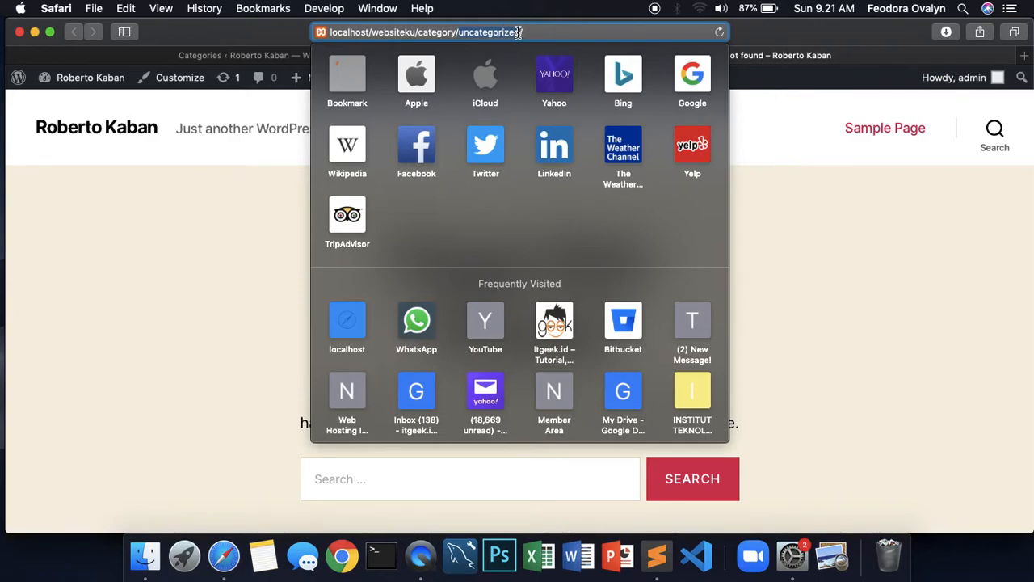
left_click(534, 32)
left_click(814, 82)
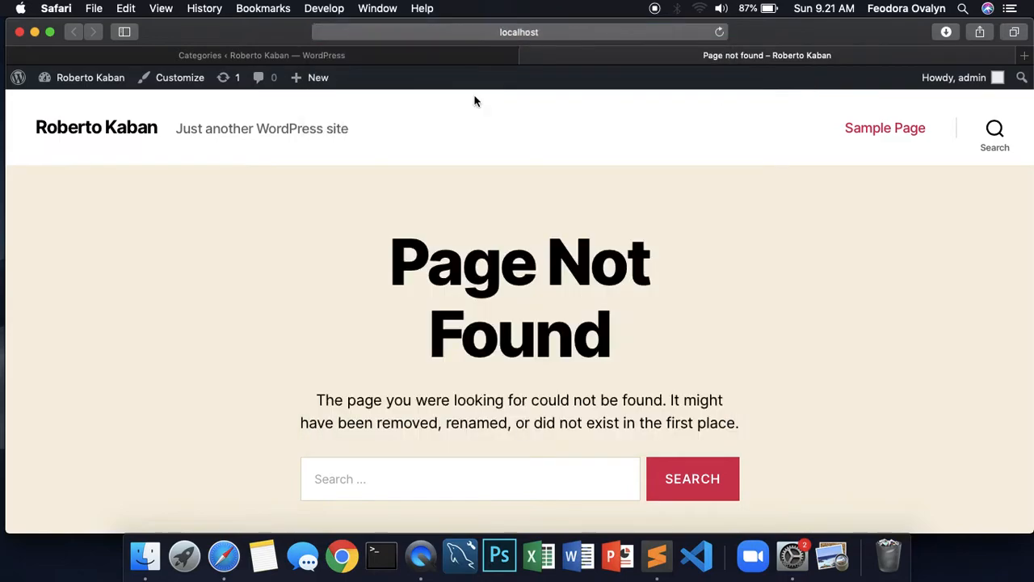
left_click(331, 55)
left_click(189, 277)
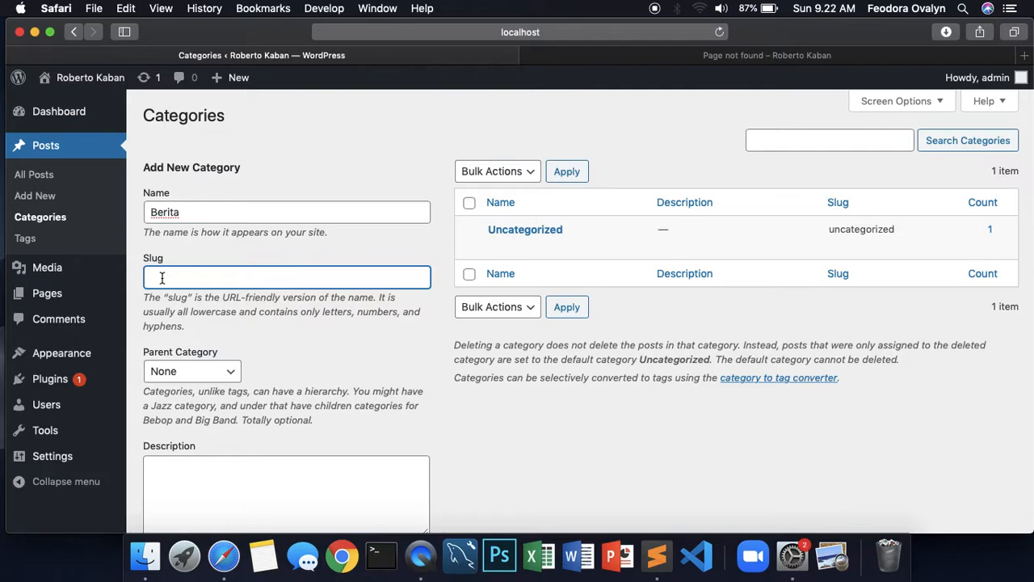
Give Berita the slug berita-terbaru and move on to Parent Category
left_click(185, 211)
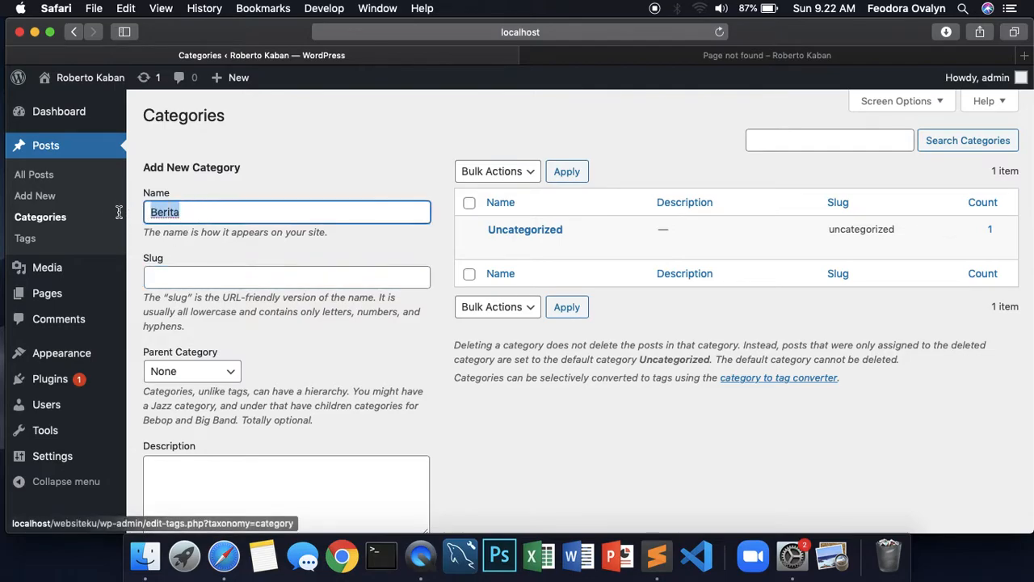
left_click(158, 277)
left_click_drag(185, 212, 134, 211)
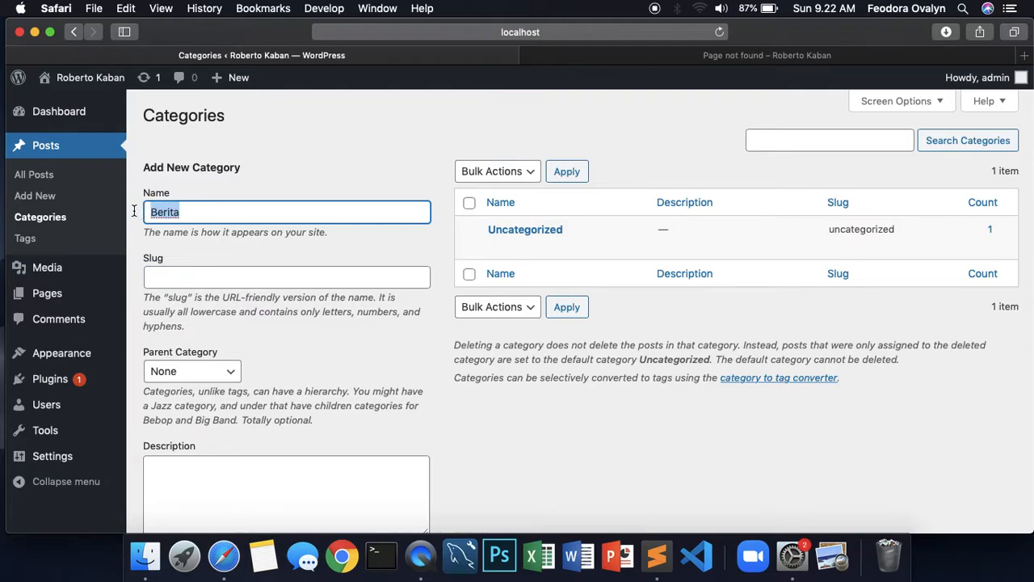
left_click(189, 280)
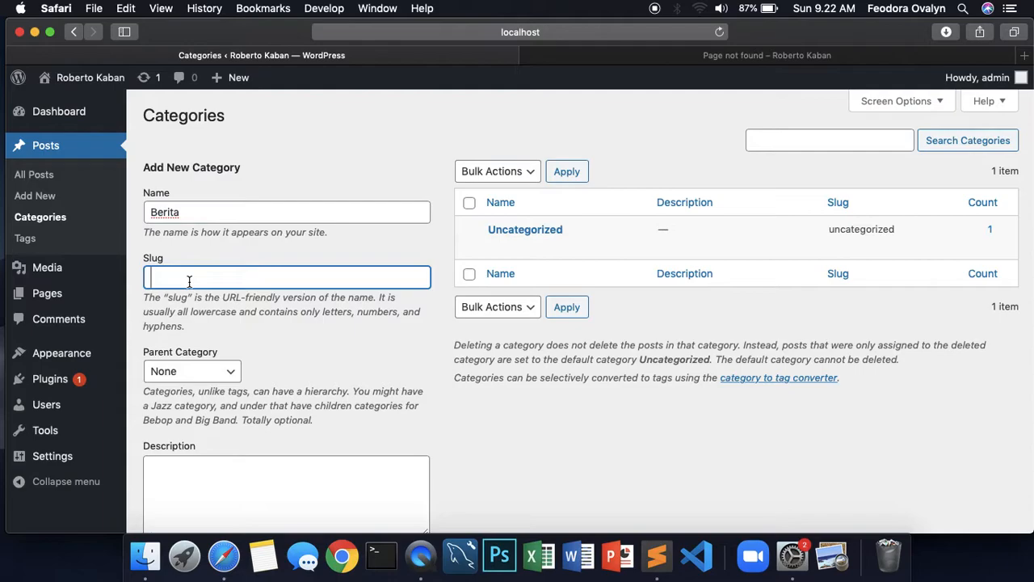
type("berita-terbaru")
left_click_drag(236, 280, 132, 275)
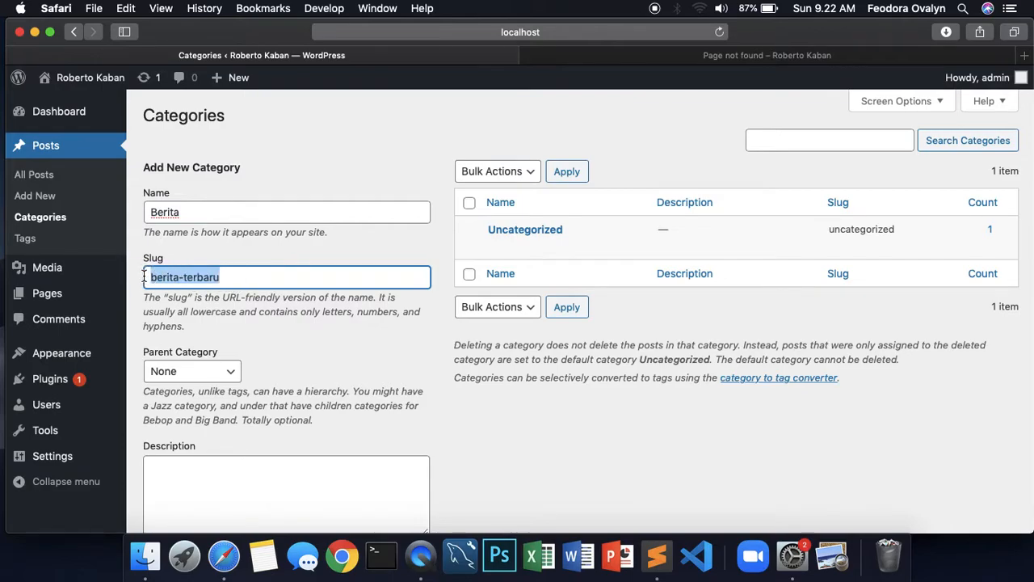
left_click(249, 305)
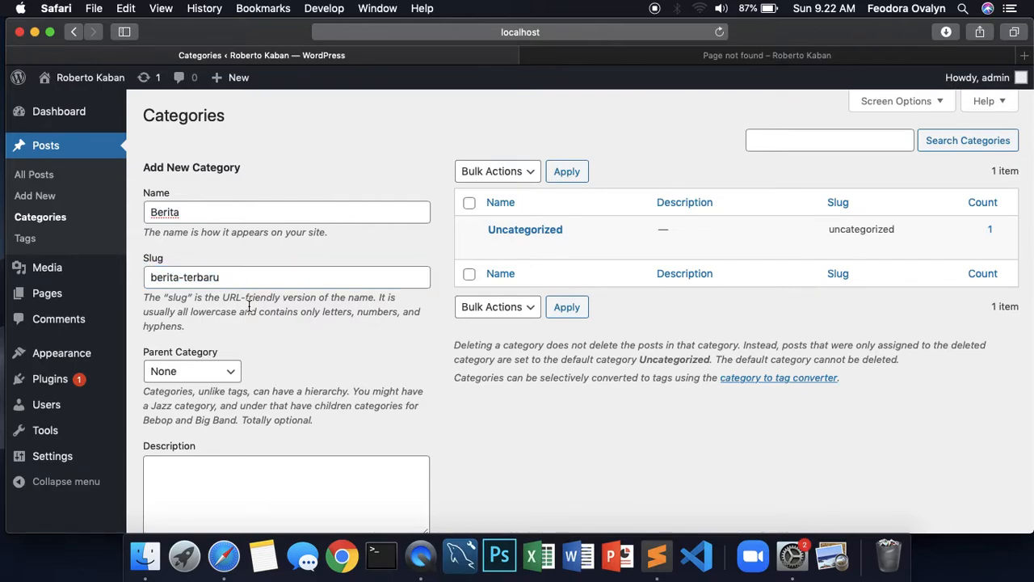
mouse_move(224, 277)
left_mouse_down()
mouse_move(150, 277)
mouse_move(240, 277)
left_mouse_up()
left_click(150, 277)
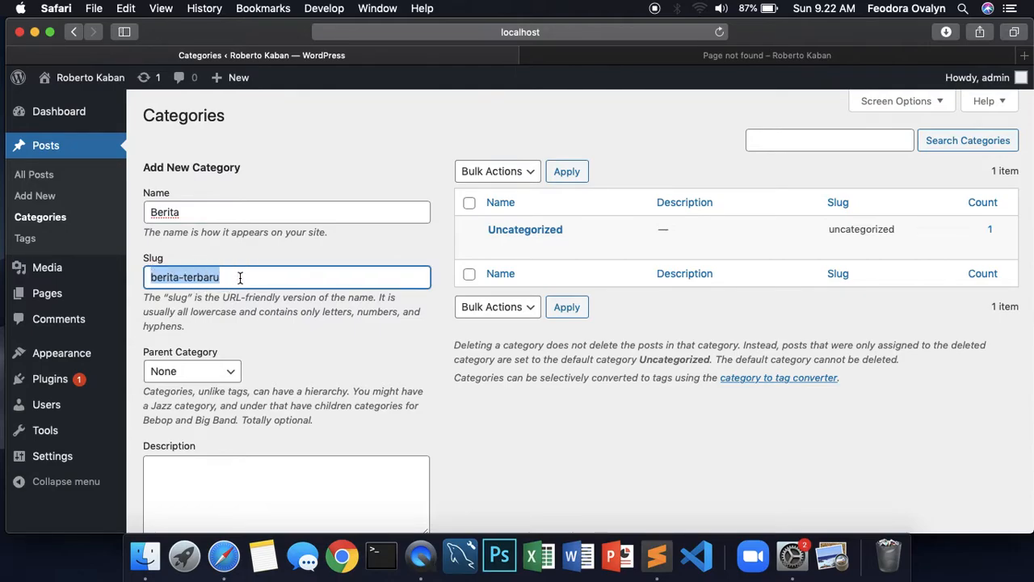
key("Tab")
scroll(294, 352, "down", 3)
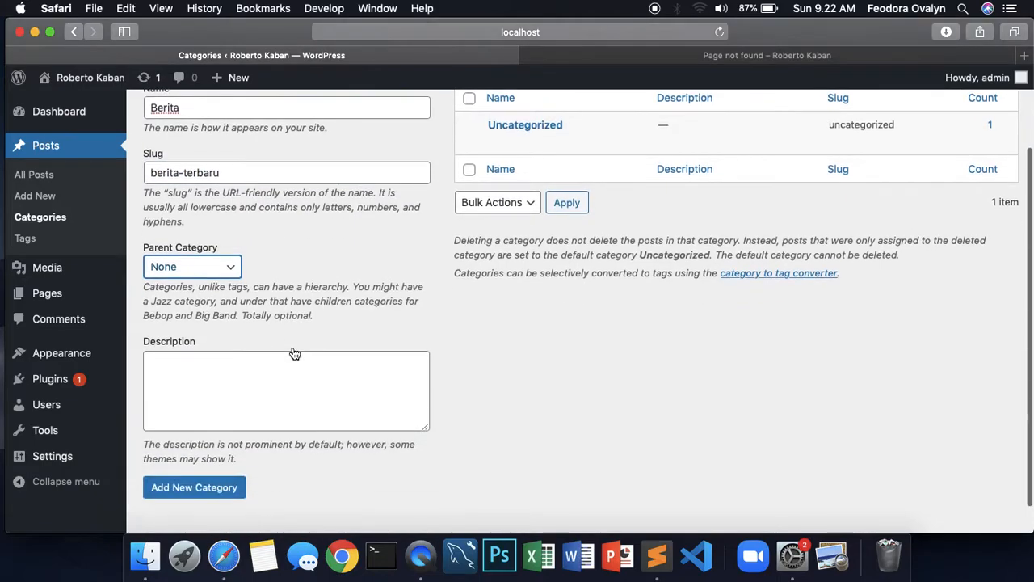
left_click(227, 271)
left_click(186, 268)
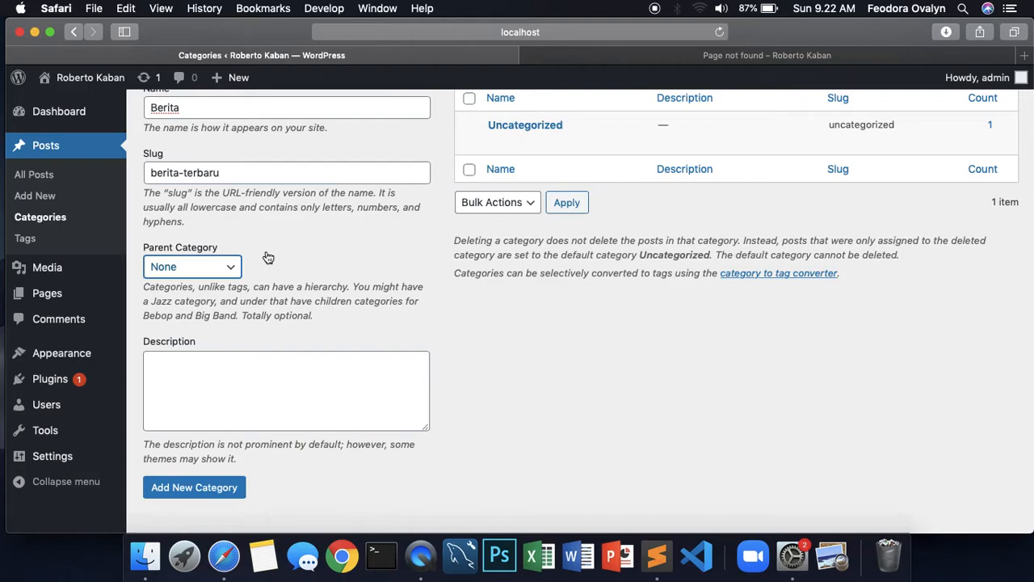
scroll(269, 257, "up", 2)
double_click(143, 194)
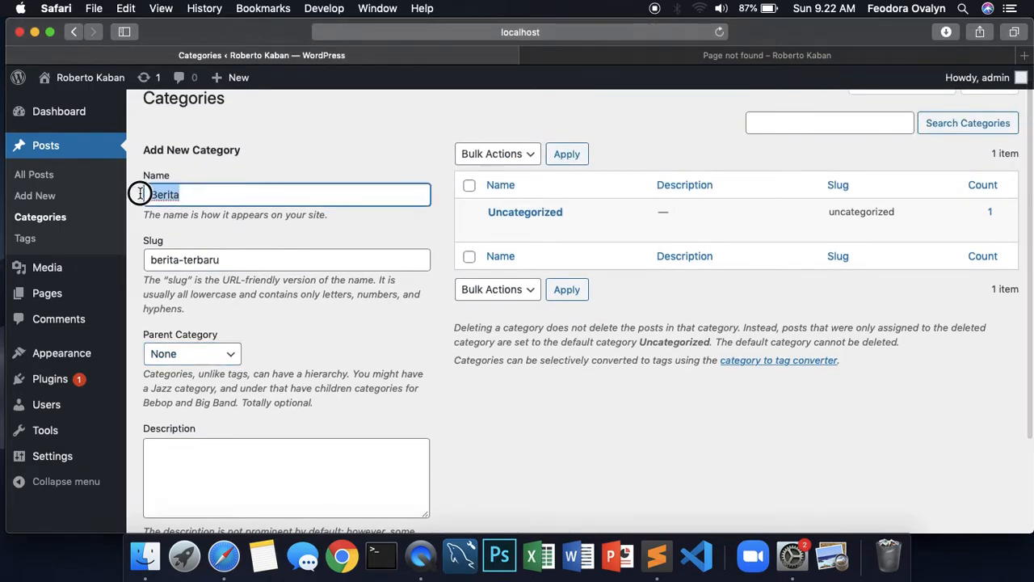
key("Tab")
key("Tab")
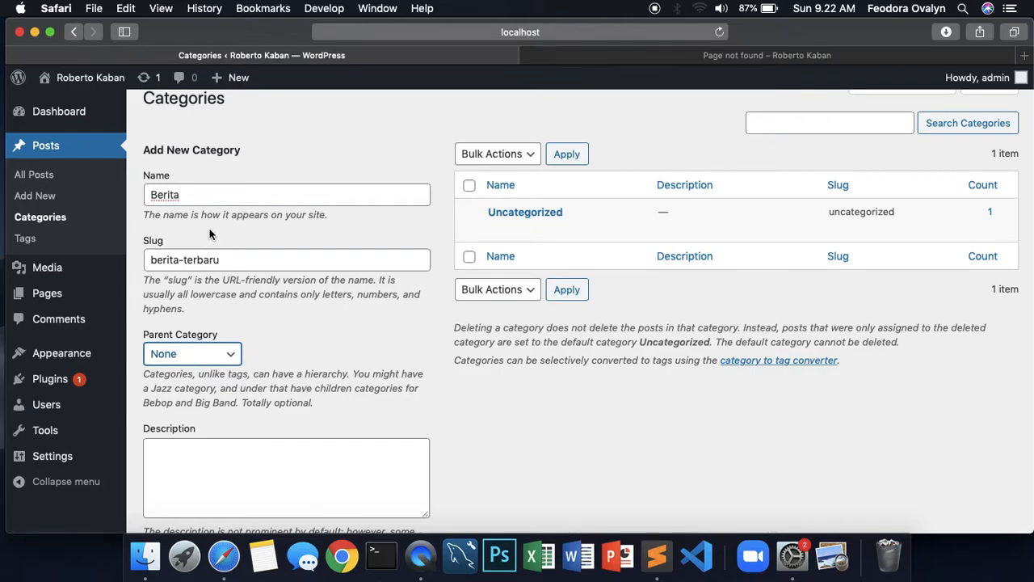
double_click(157, 196)
left_click(314, 328)
left_click(233, 354)
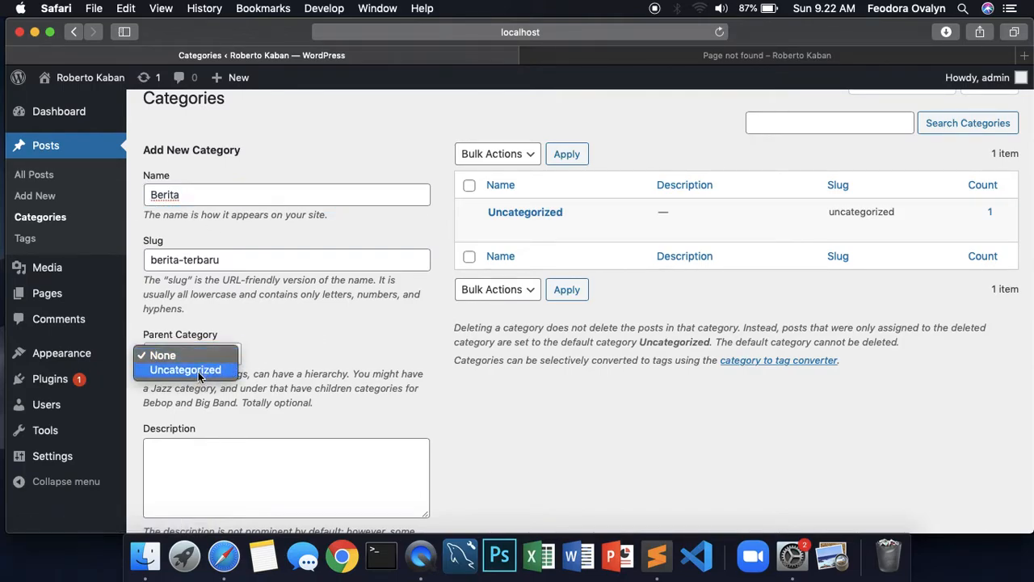
left_click(200, 371)
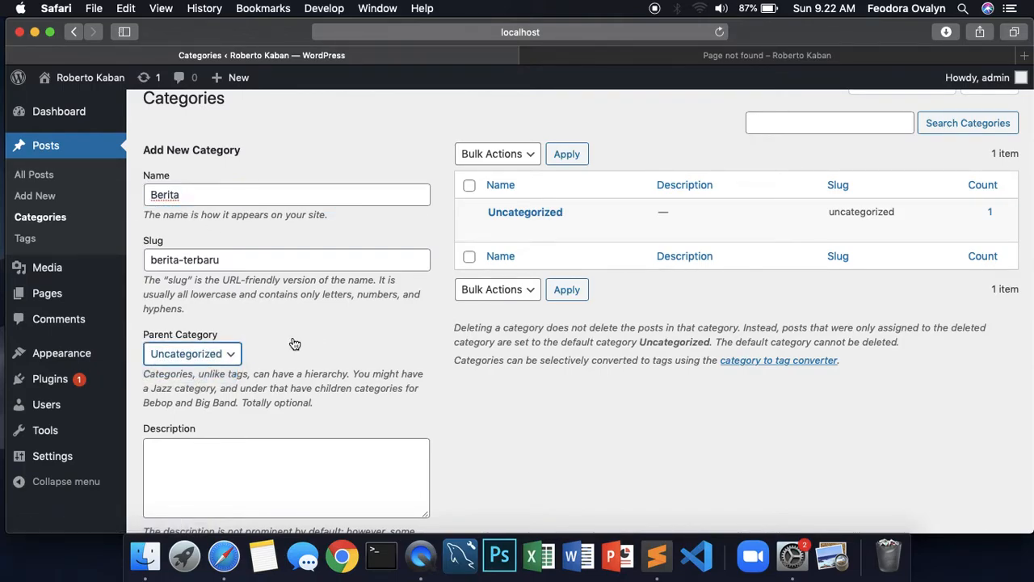
left_click(213, 360)
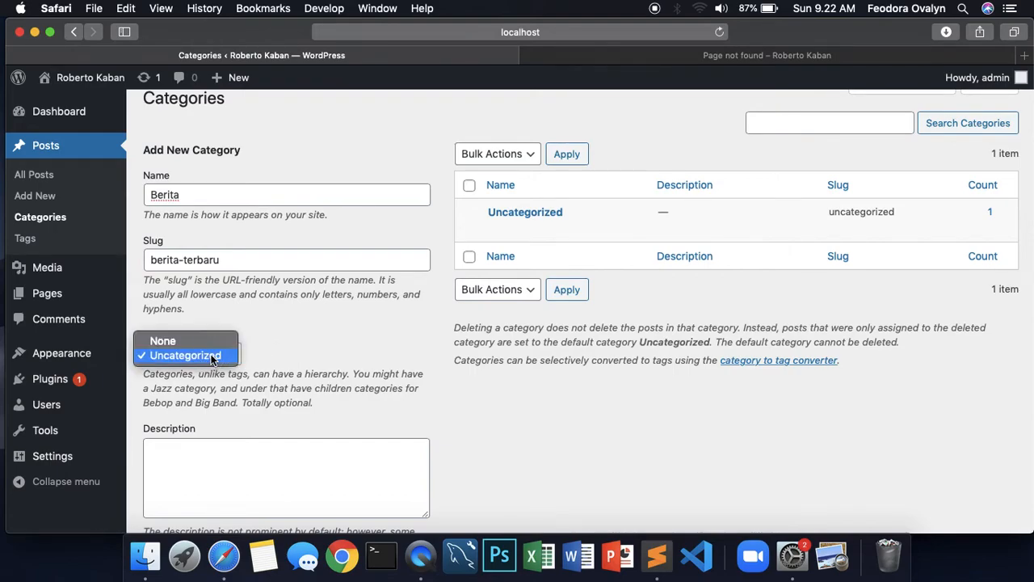
left_click(165, 340)
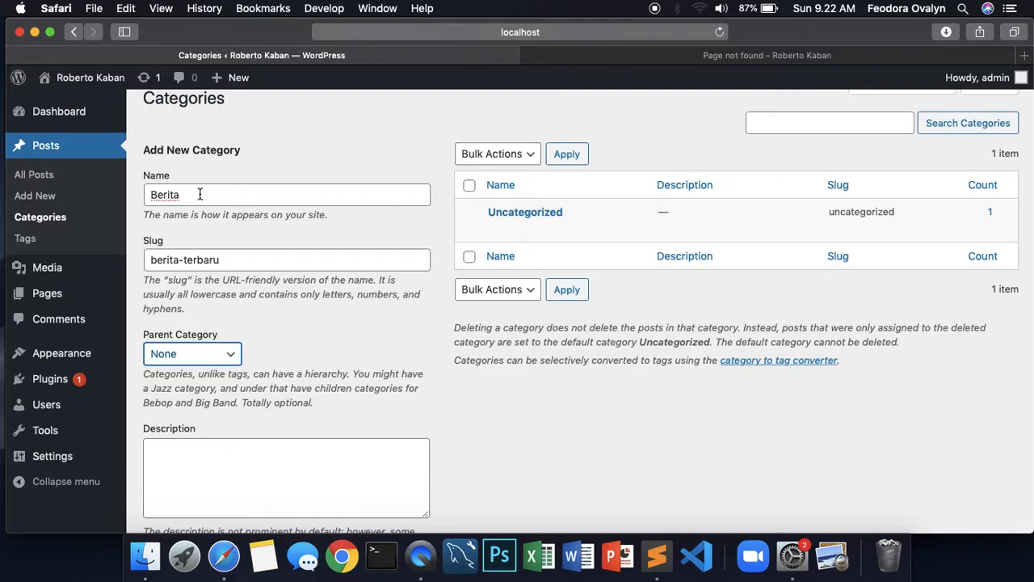
left_click(378, 352)
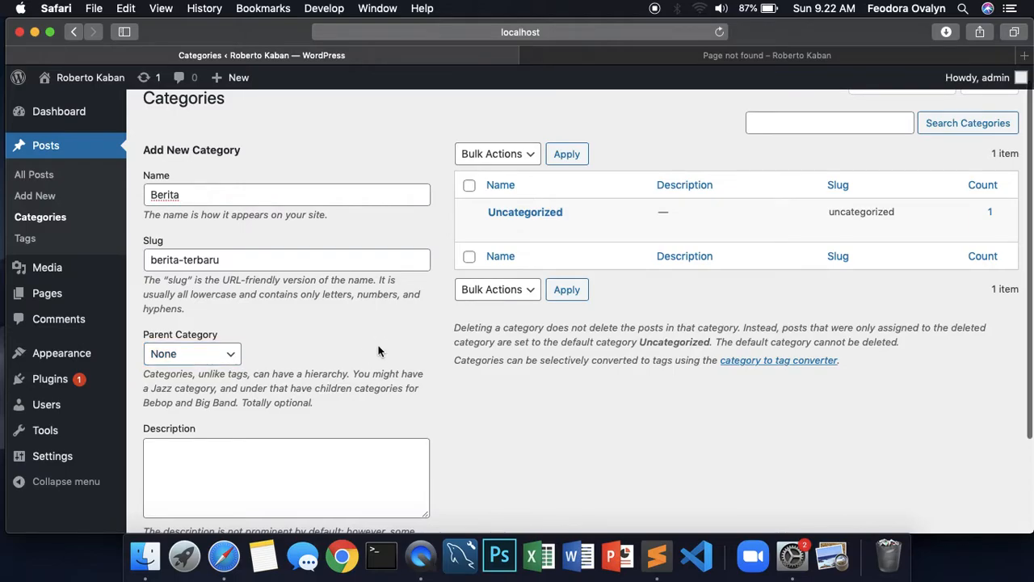
scroll(360, 364, "down", 2)
Describe Berita as 'Kategori untuk menampilkan berita terbaru' and add the category
left_click(232, 404)
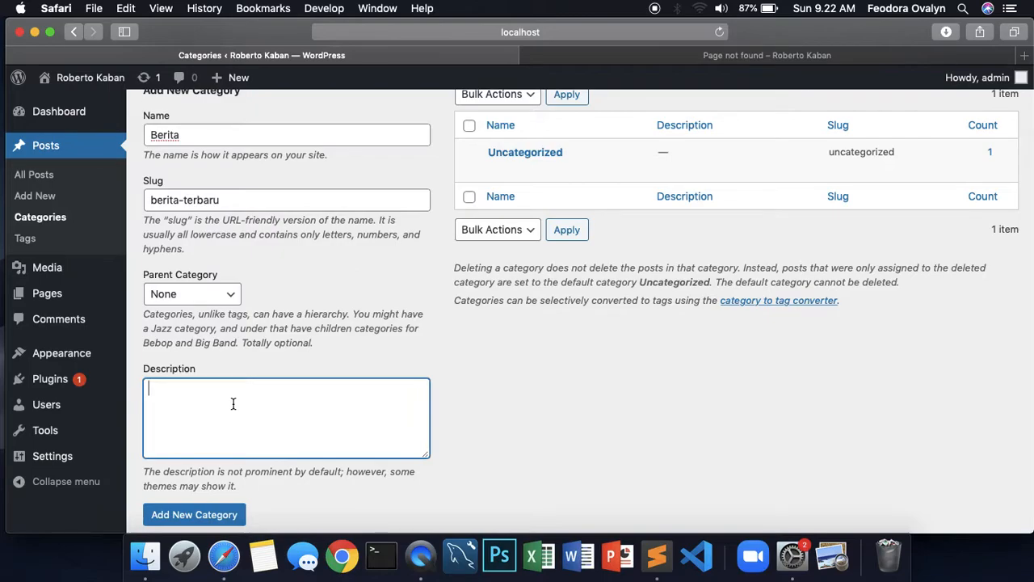
scroll(233, 404, "up", 1)
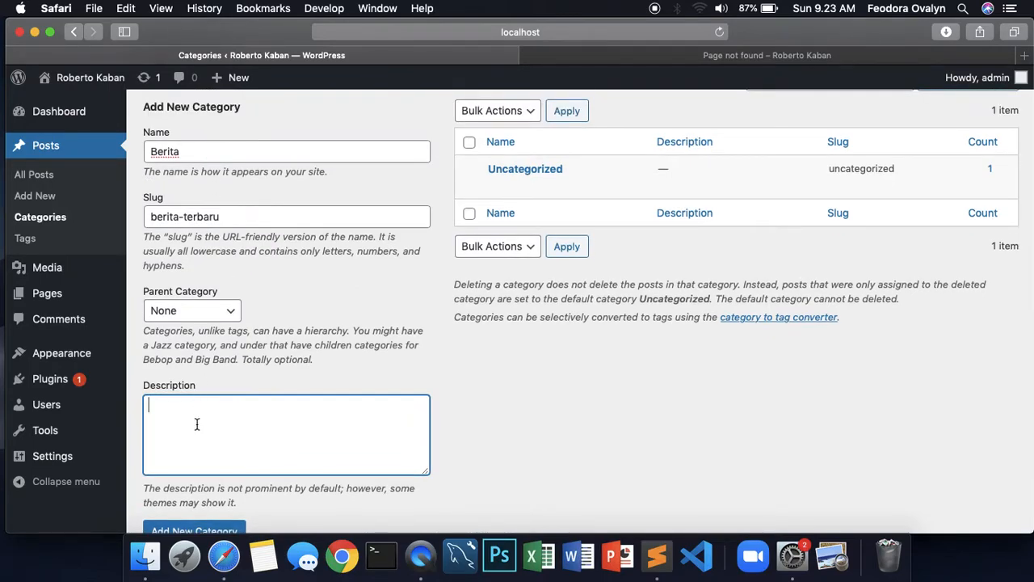
scroll(196, 424, "down", 2)
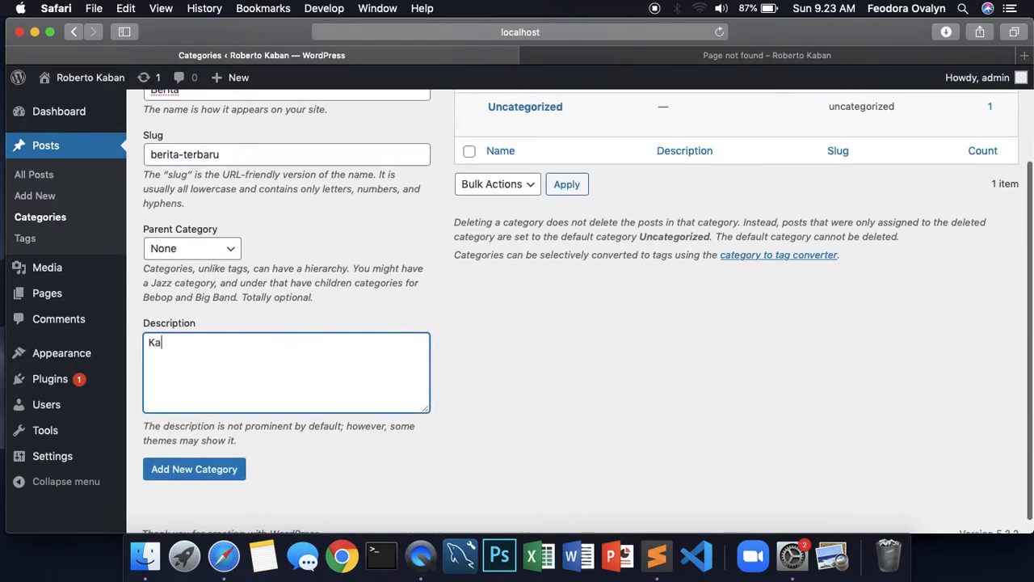
type("tegori un")
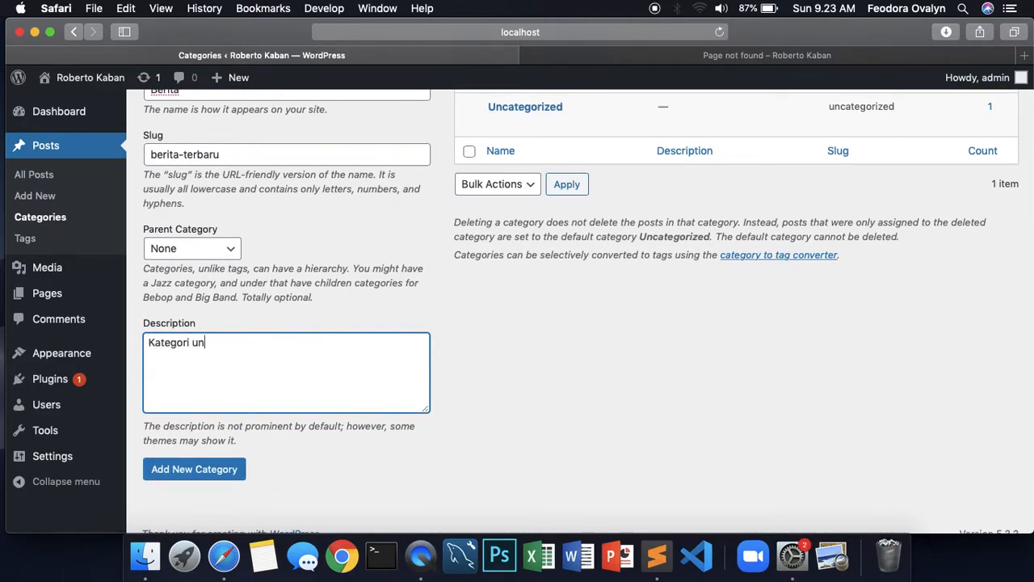
type("tuk menampilkan berita terbaru")
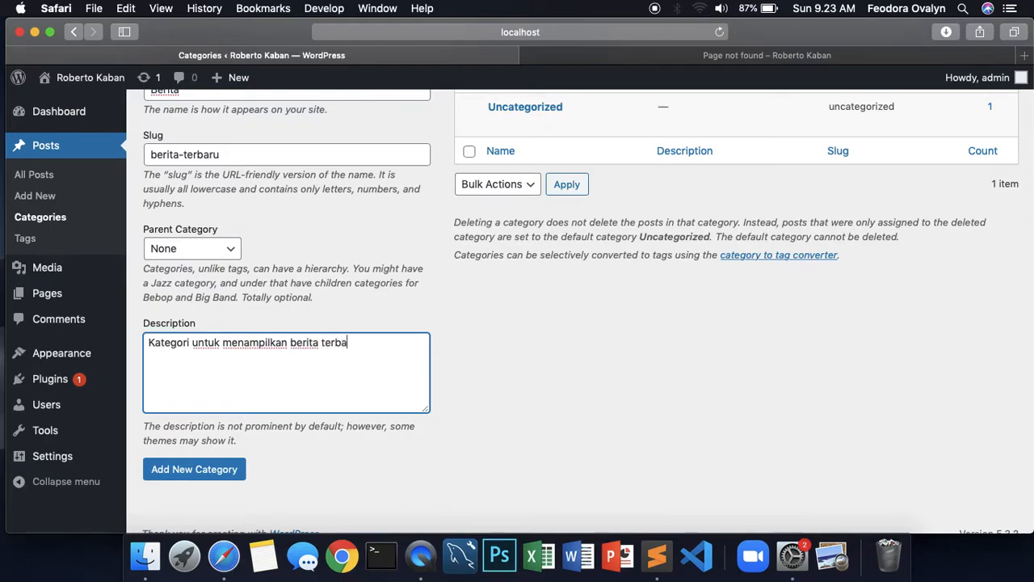
left_click(201, 474)
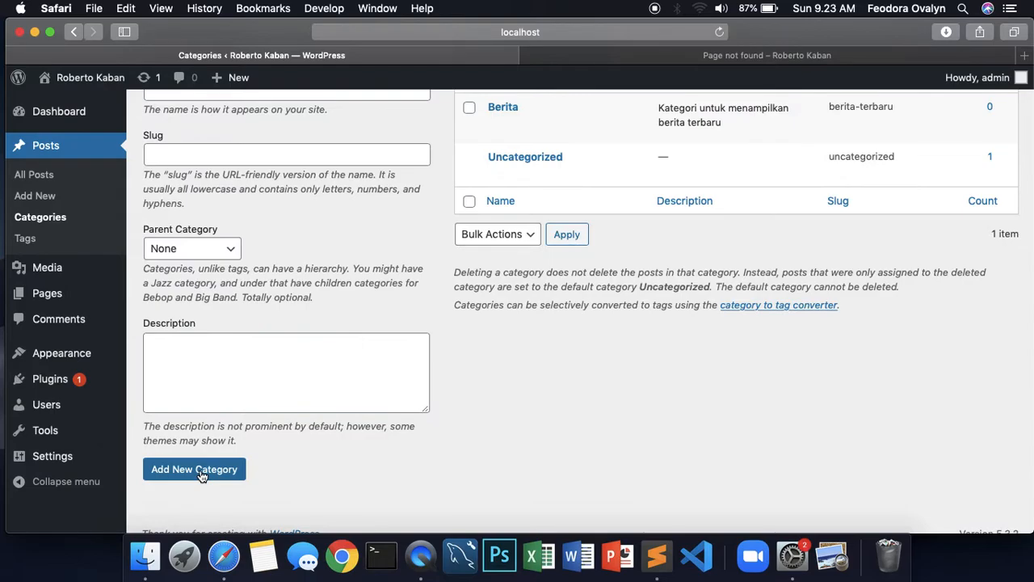
scroll(796, 269, "up", 5)
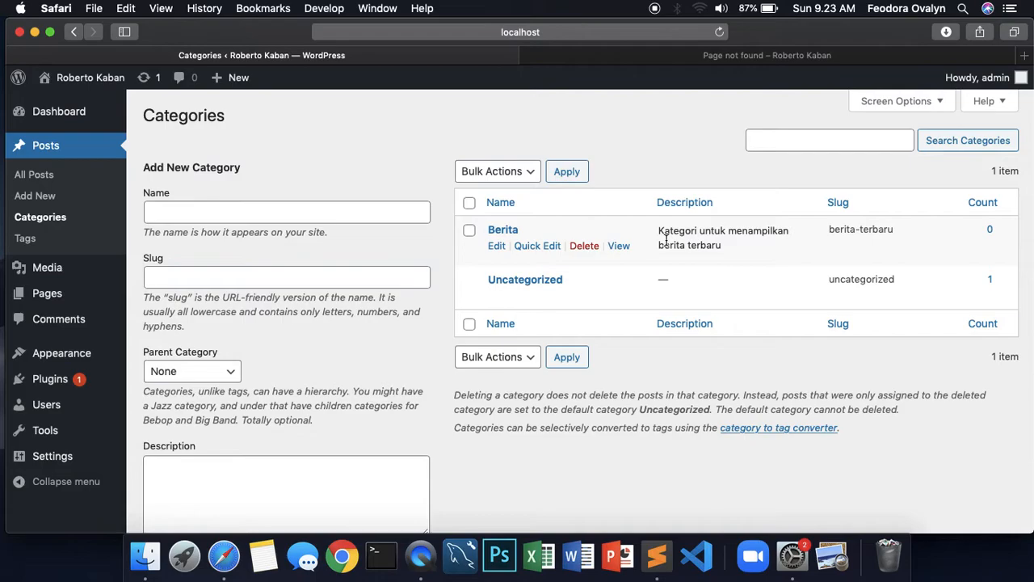
Add a Pemrograman category, letting WordPress generate the slug pemrograman
left_click(268, 209)
type("Pemrograman")
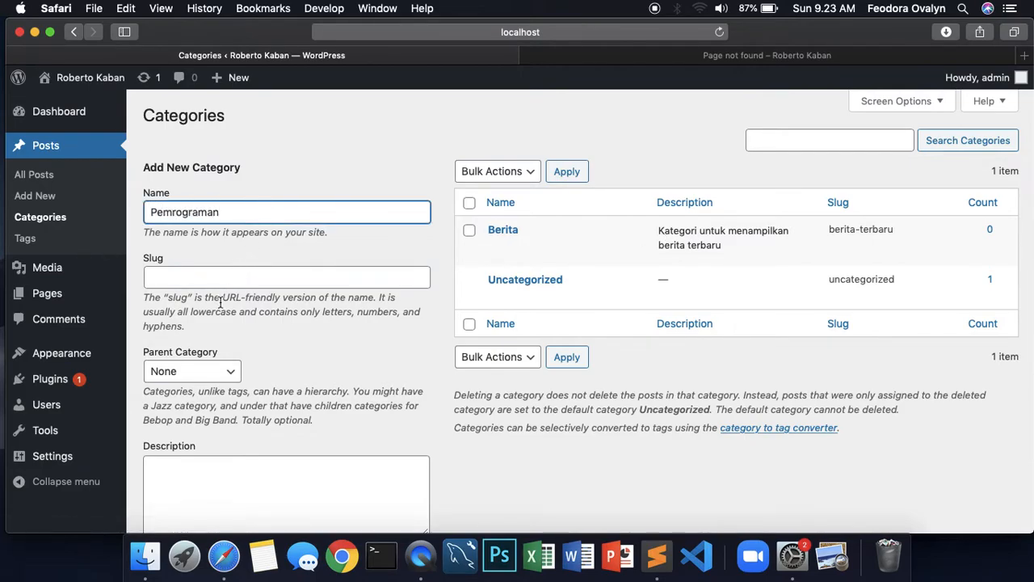
left_click(221, 278)
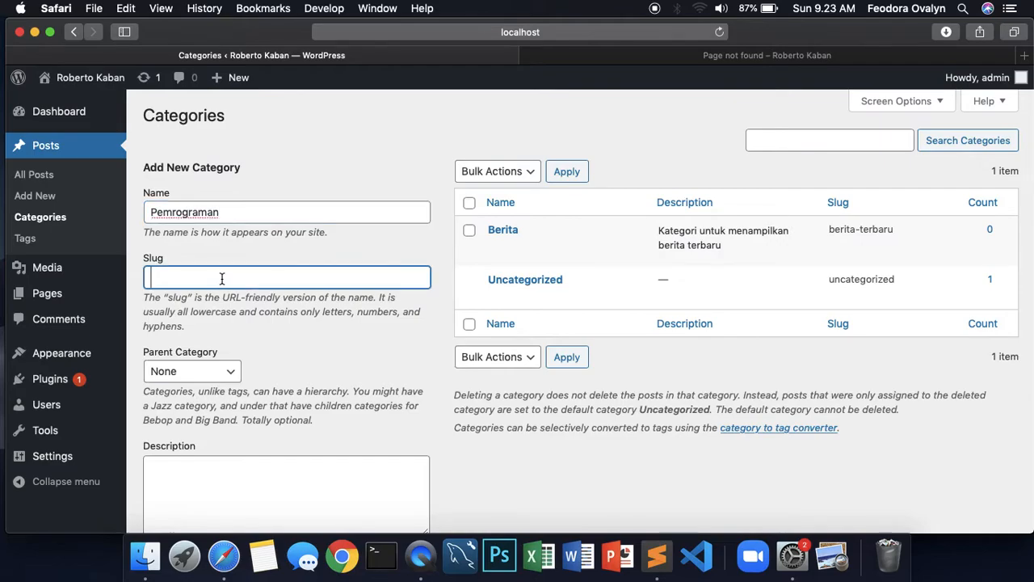
scroll(222, 278, "down", 3)
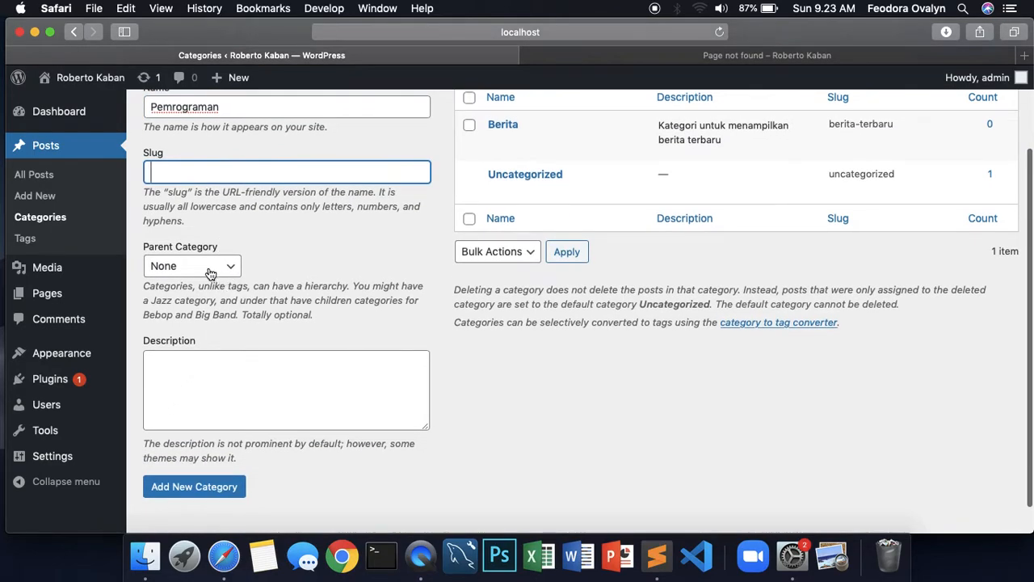
left_click(189, 394)
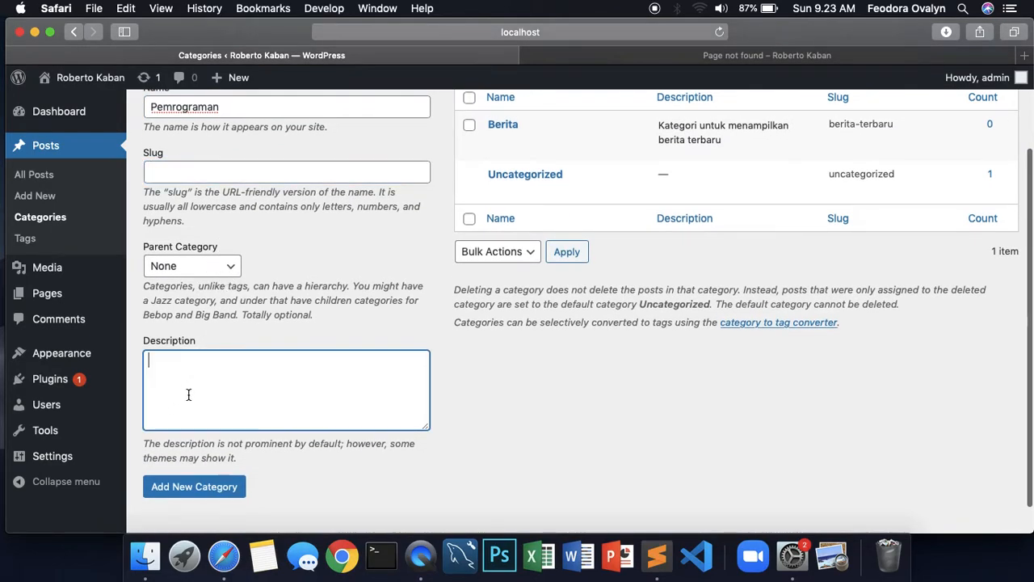
left_click(189, 487)
scroll(612, 364, "up", 3)
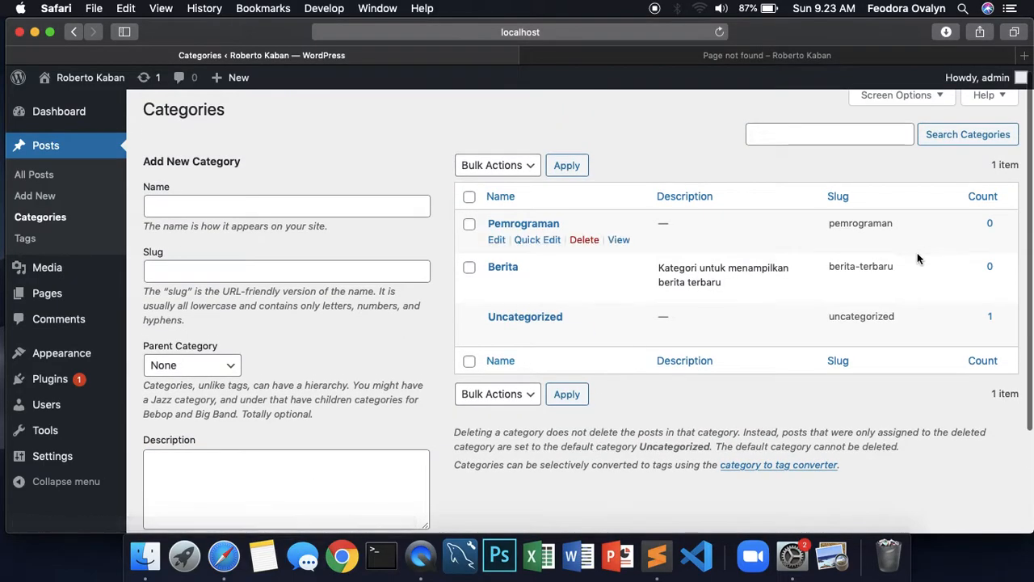
left_click_drag(894, 223, 828, 225)
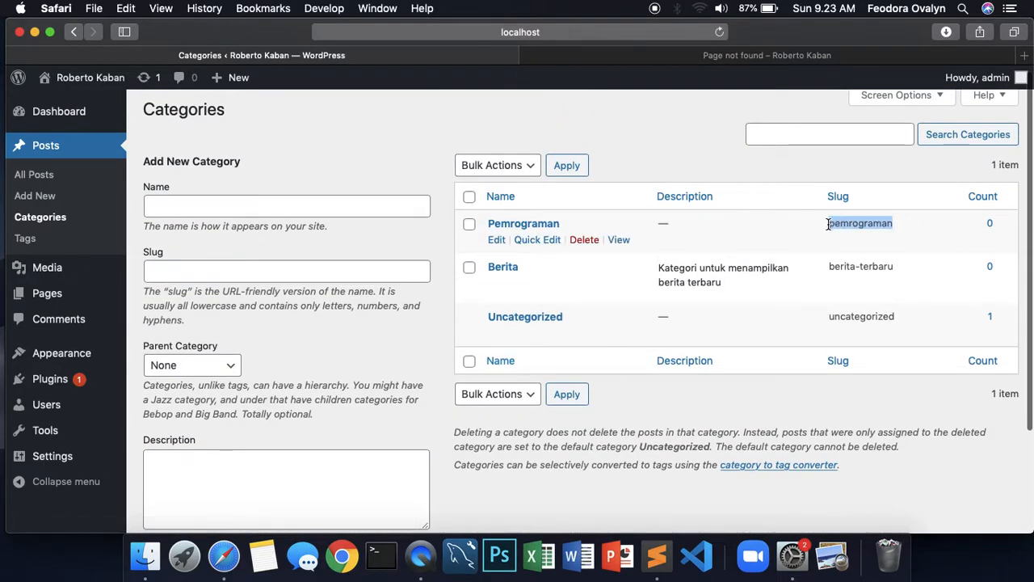
Start another category named PHP, leaving its slug empty
left_click(264, 205)
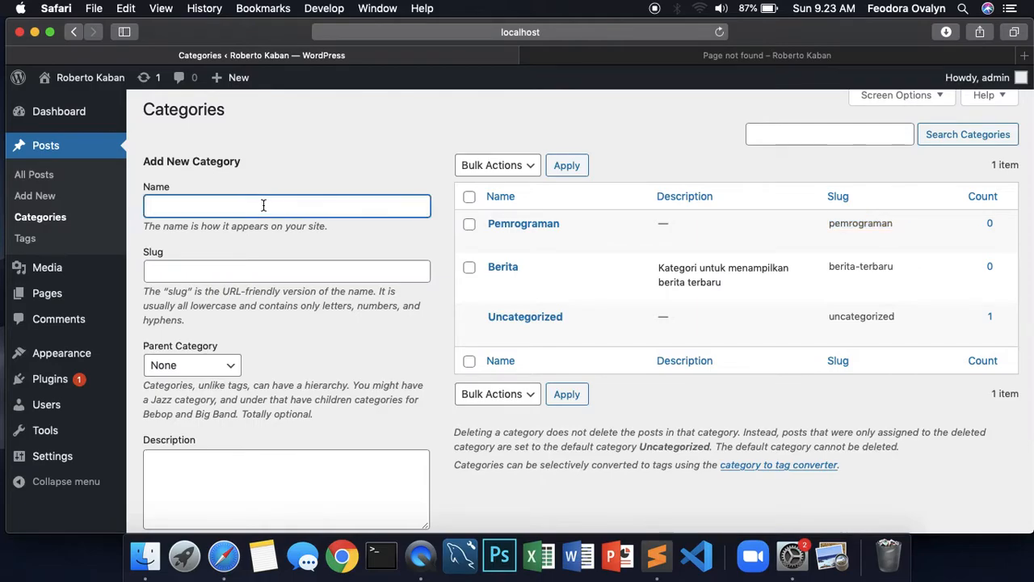
left_click(248, 271)
left_click(324, 342)
left_click(164, 208)
double_click(162, 206)
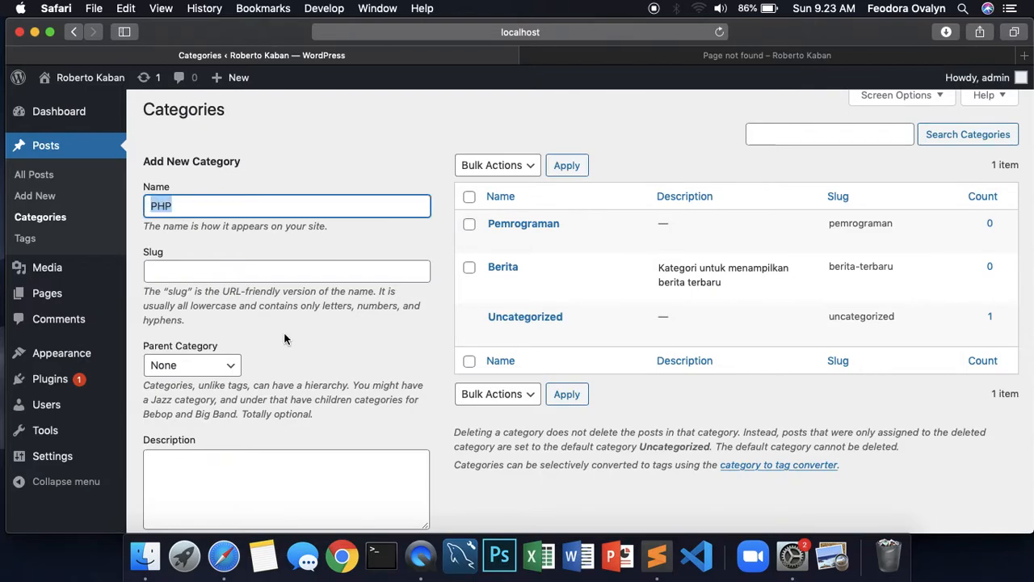
Add PHP as a category with Pemrograman as its parent
left_click(320, 349)
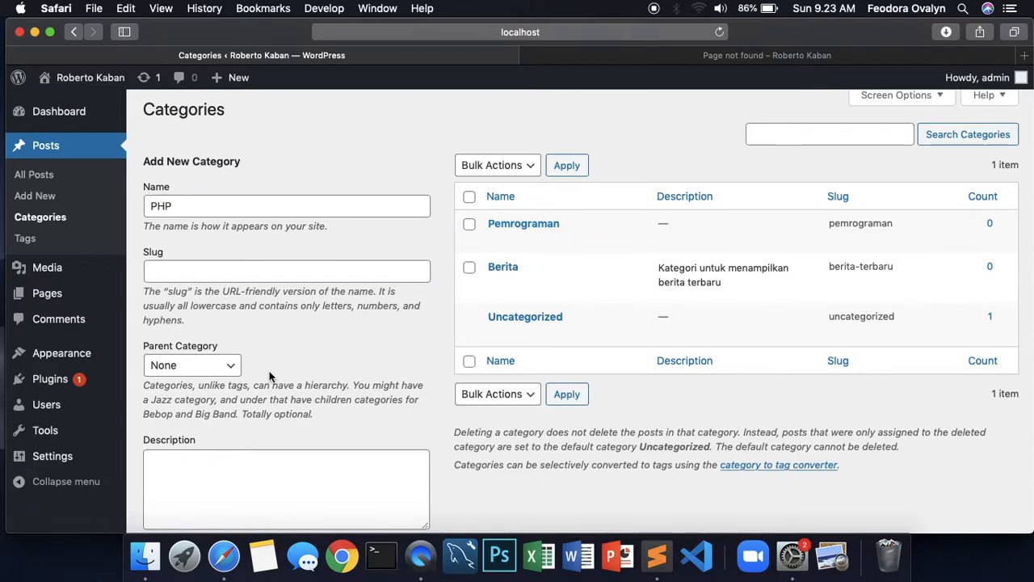
scroll(291, 364, "down", 2)
left_click(227, 291)
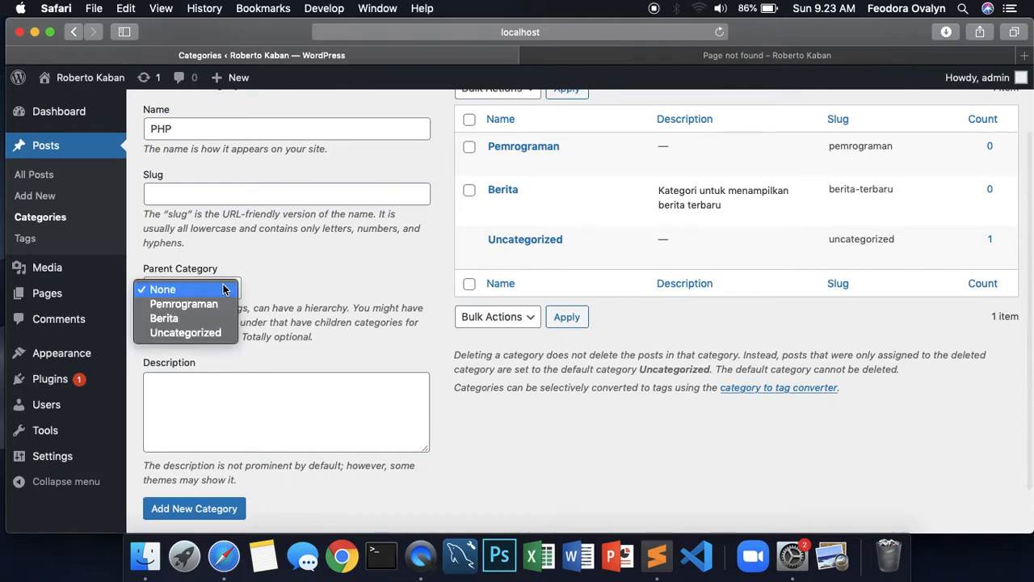
left_click(190, 307)
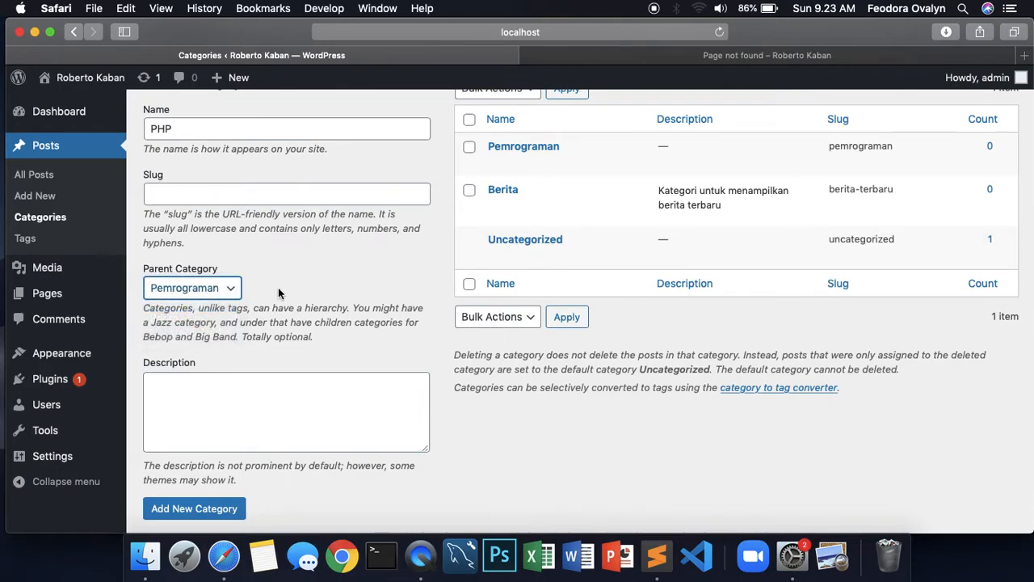
left_click(196, 510)
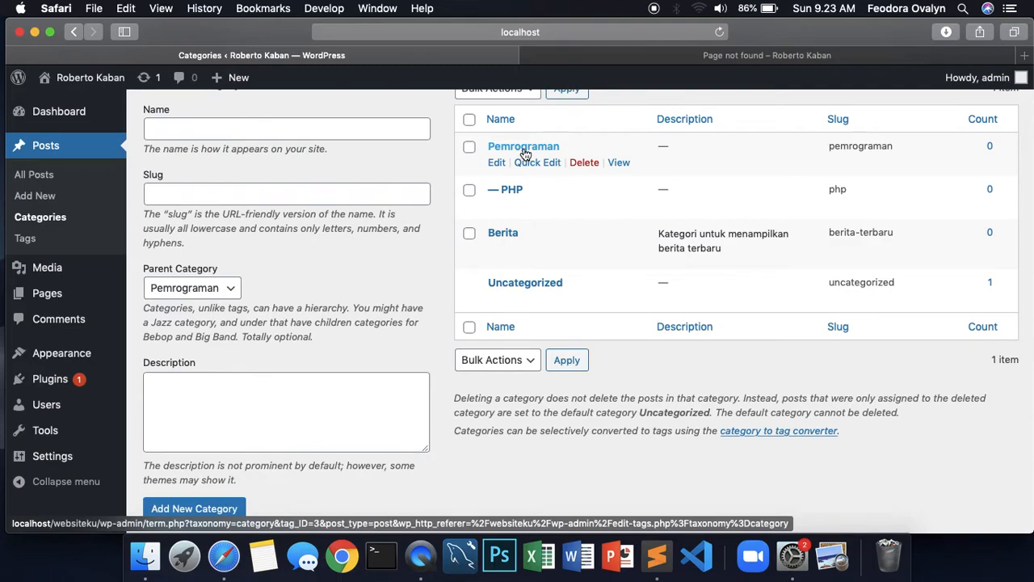
scroll(356, 311, "up", 3)
Add ASP as a further subcategory of Pemrograman
left_click(227, 218)
type("ASP")
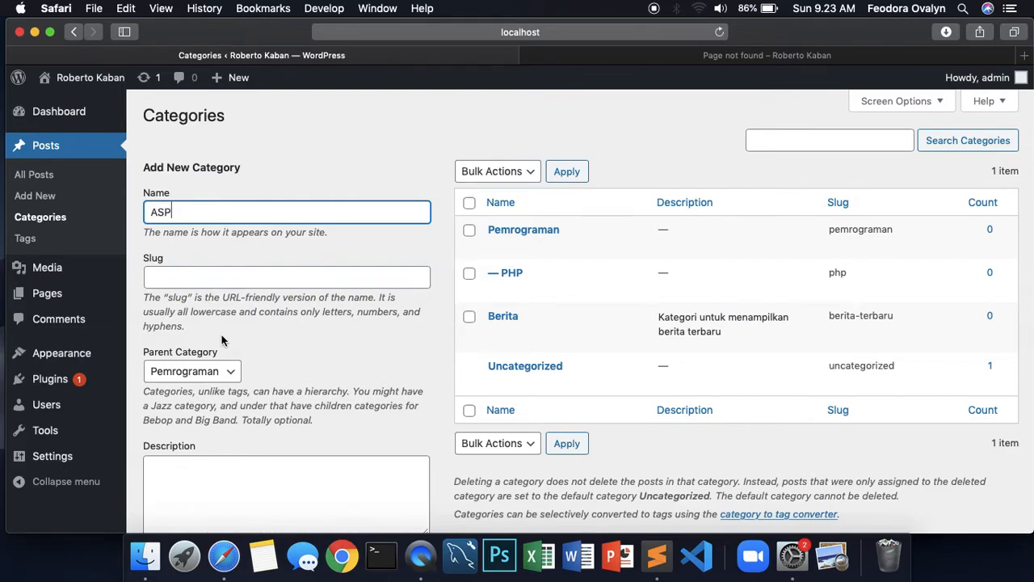
scroll(220, 332, "down", 5)
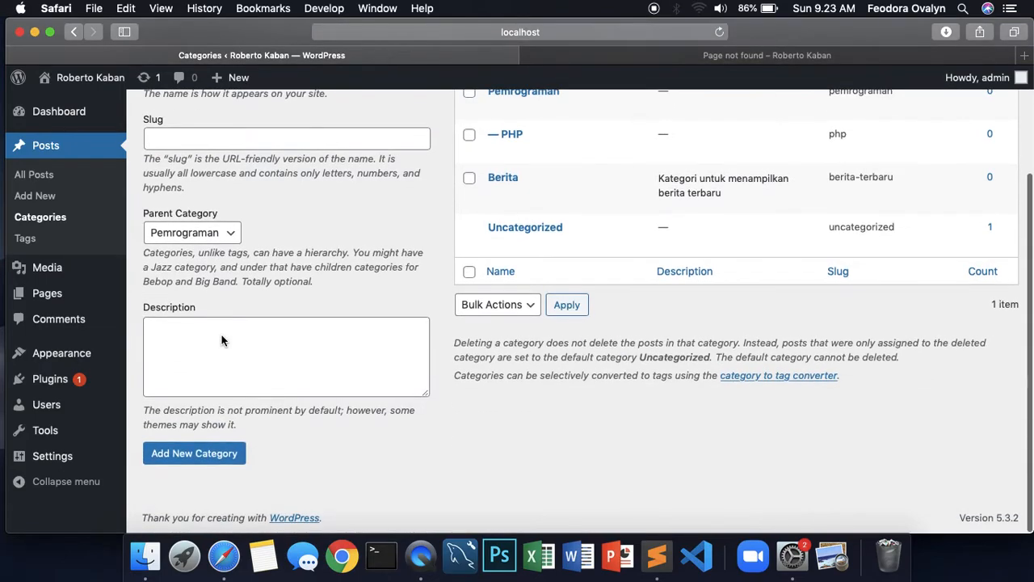
left_click(215, 458)
scroll(533, 239, "up", 5)
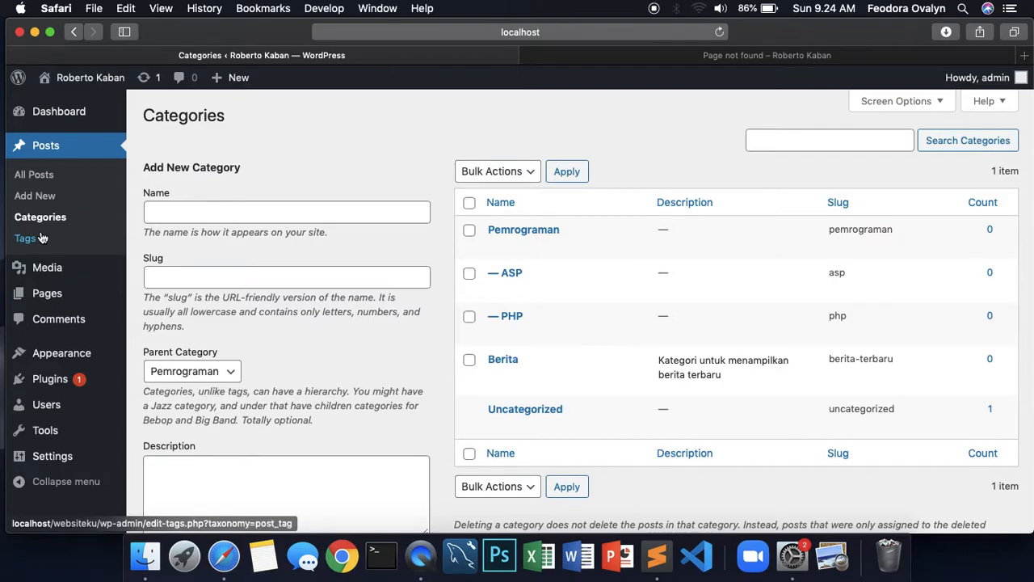
Create a new post titled 'Artikel pertama' and place the cursor in its first paragraph
left_click(40, 201)
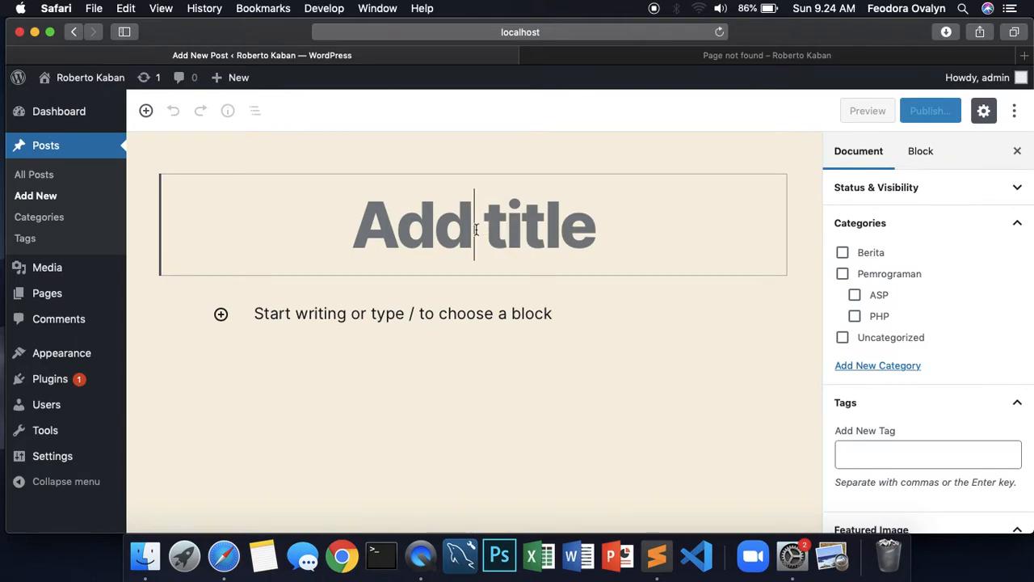
scroll(371, 236, "down", 2)
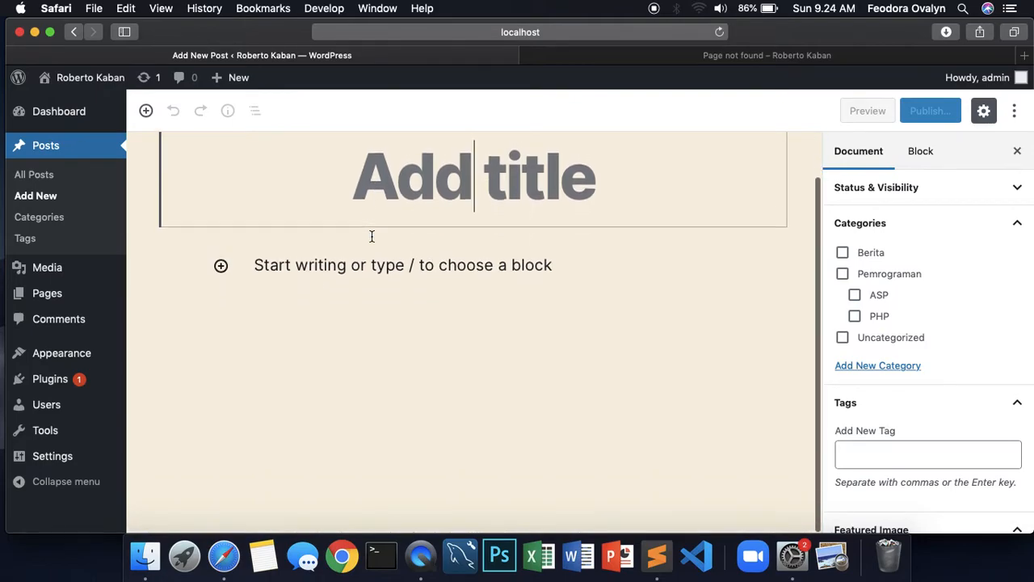
scroll(372, 236, "up", 2)
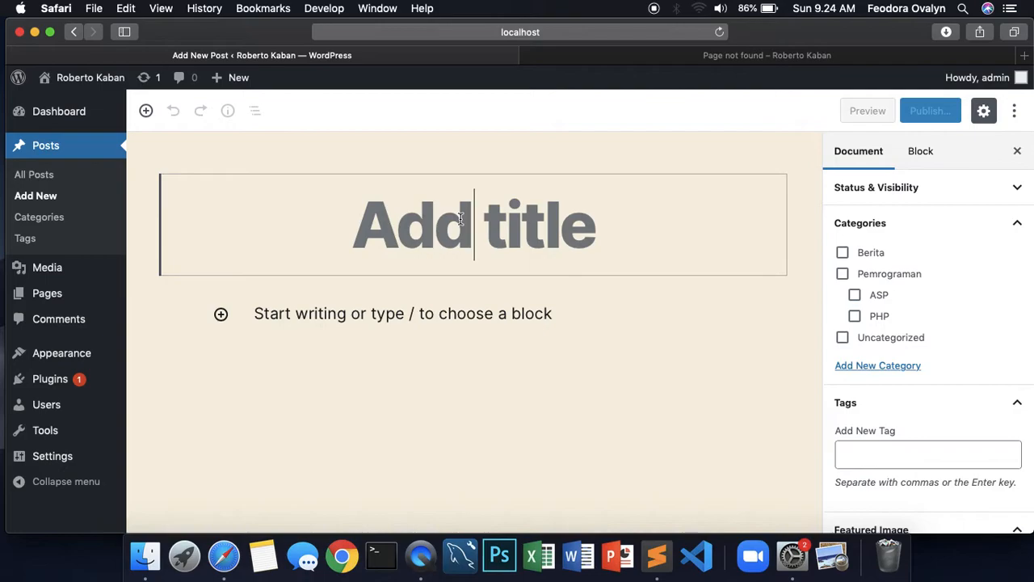
type("Artike")
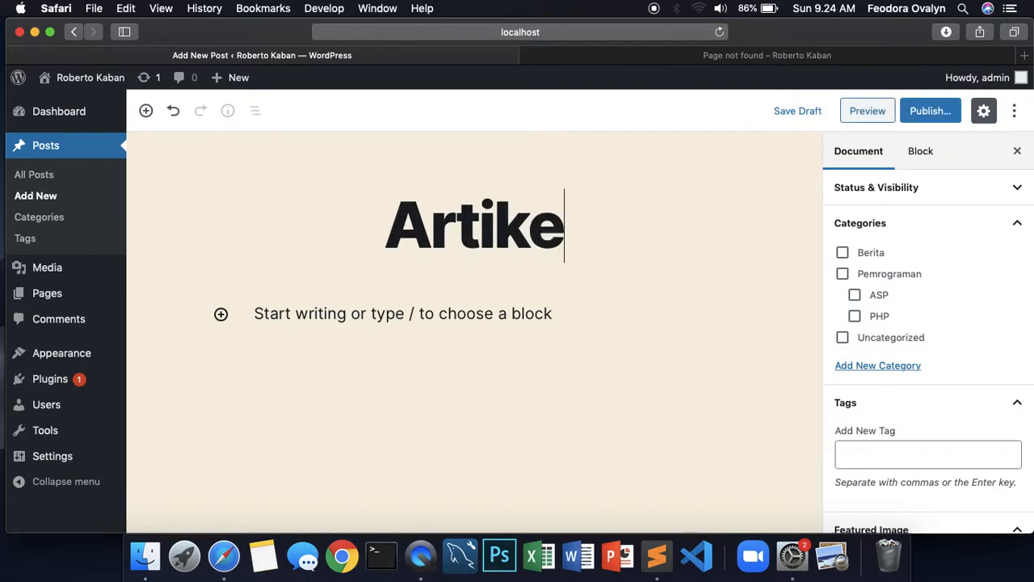
type("l pertama")
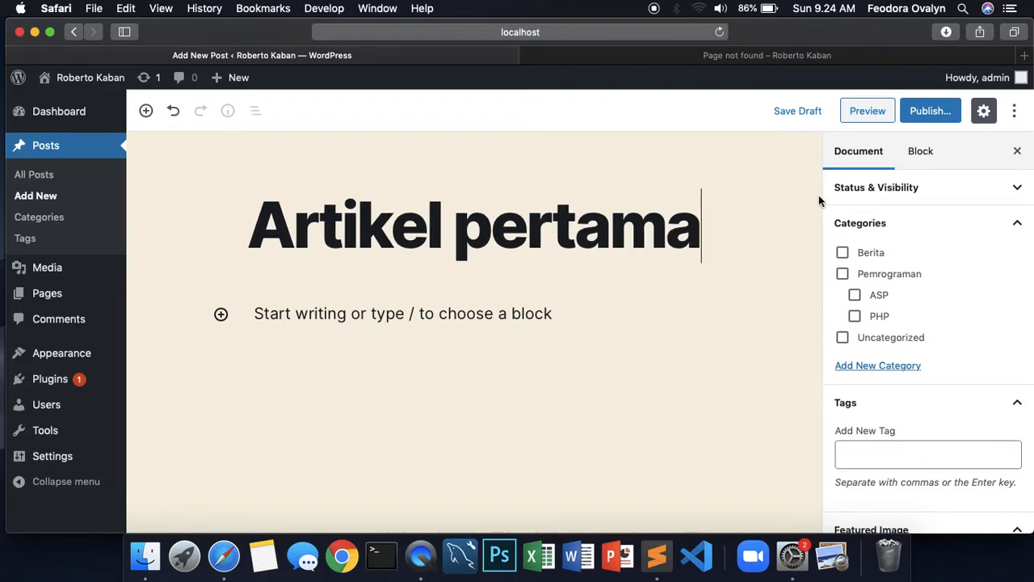
left_click(357, 316)
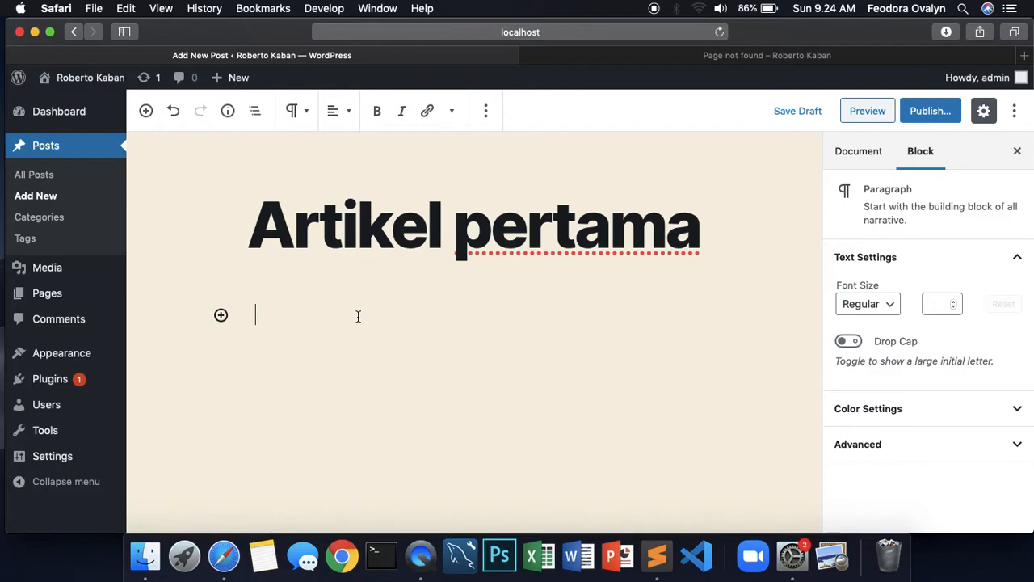
Write the body text 'Ini adalah keterangan dari artikel atau isi dari artikel' and show the Document settings
type("Ini adalah keterangan dari artikel atau isi")
key("BackSpace")
key("BackSpace")
type("isi dari artikel")
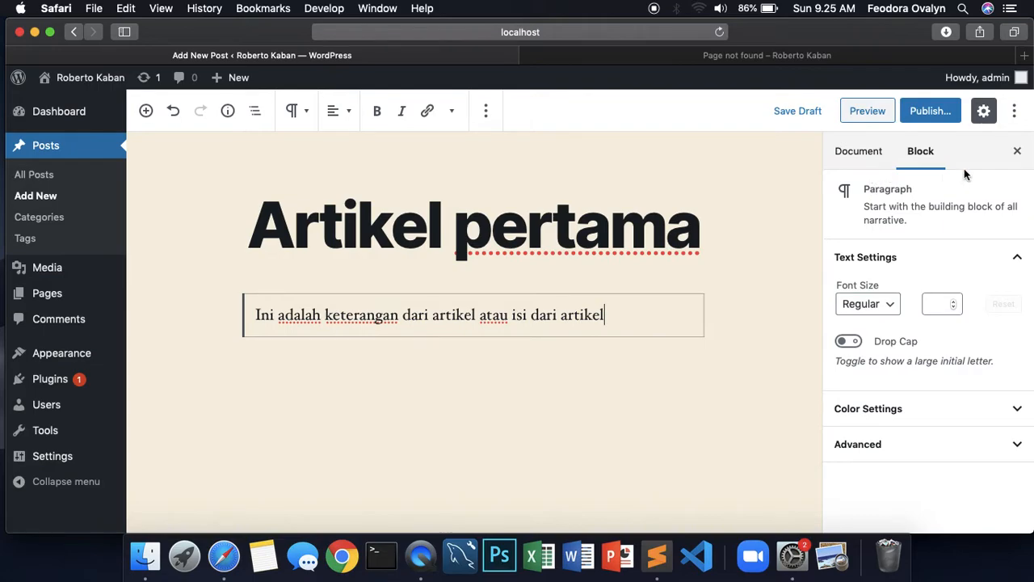
left_click(854, 158)
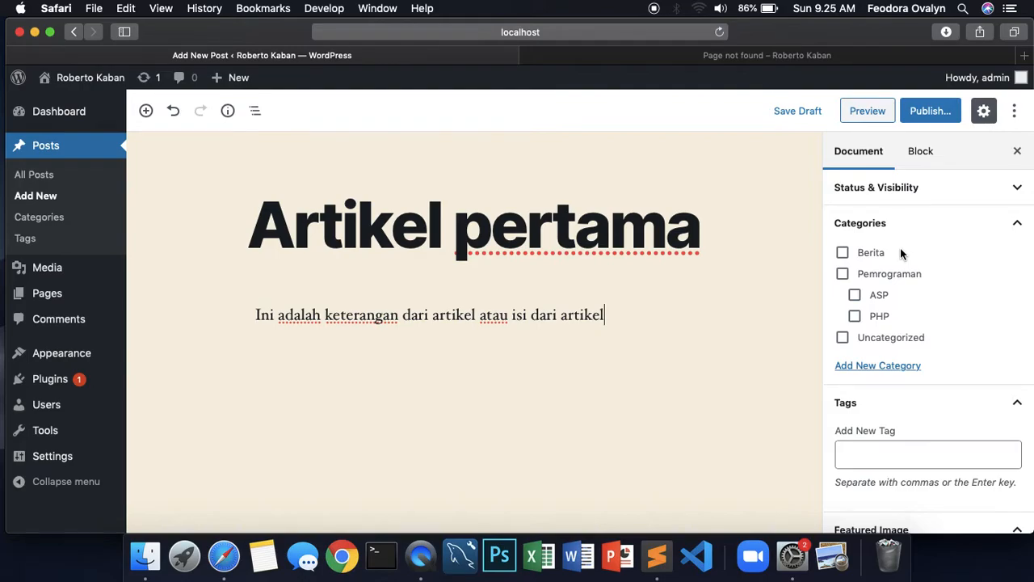
File the post under Berita only, leaving Uncategorized unticked, and open the new-category form
left_click(843, 253)
left_click(576, 242)
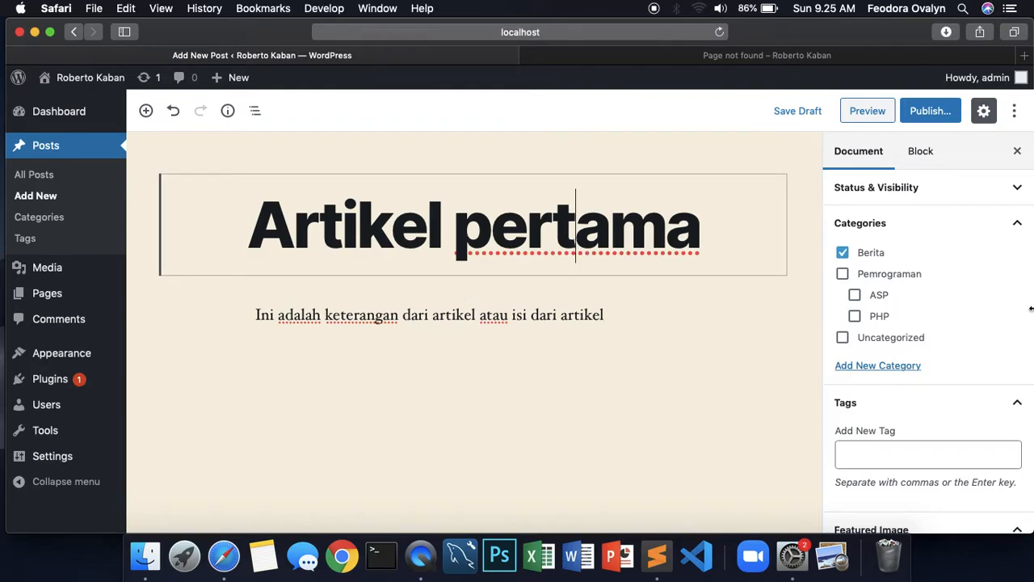
scroll(970, 315, "down", 2)
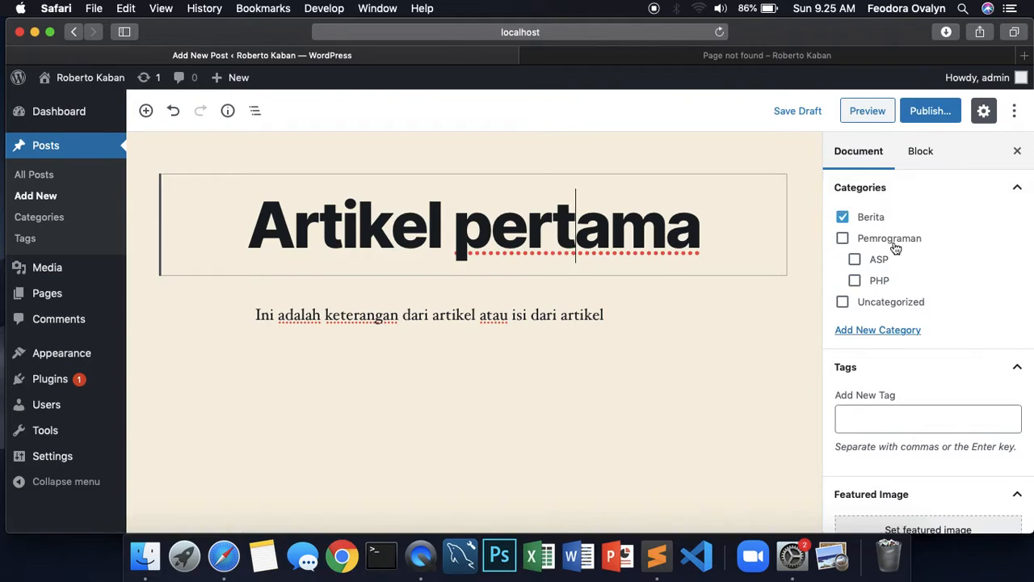
left_click(843, 303)
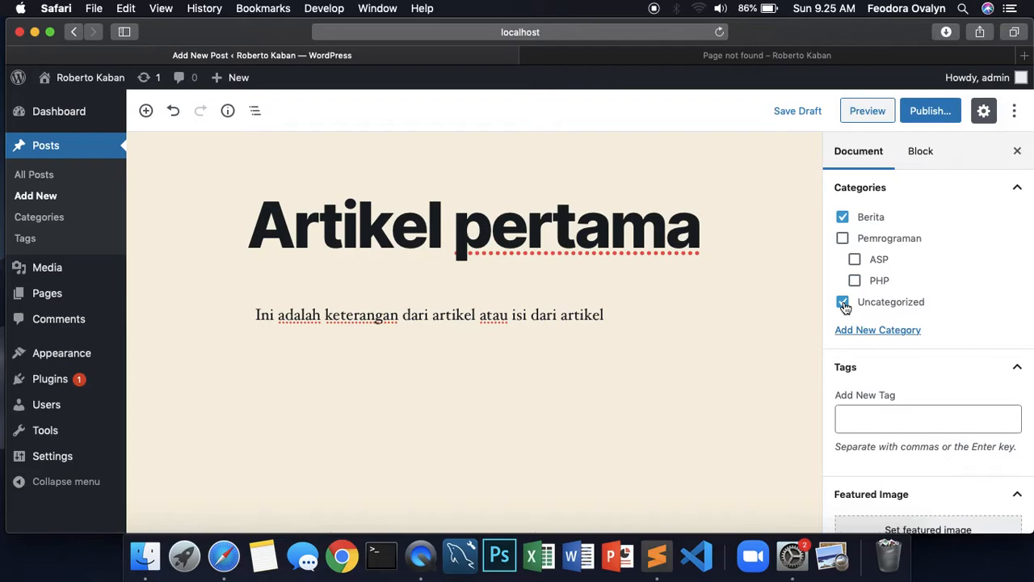
left_click(499, 243)
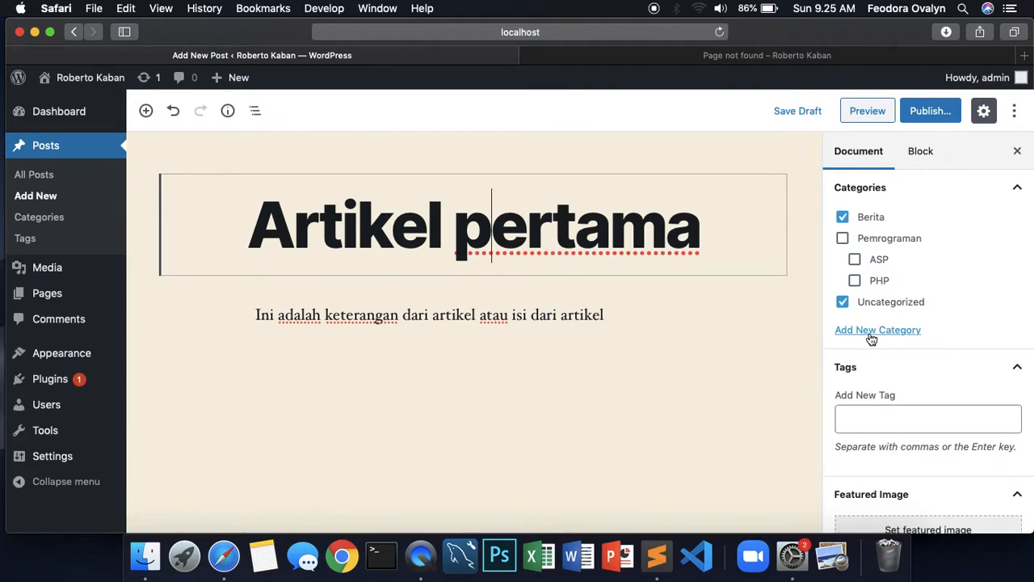
left_click(843, 302)
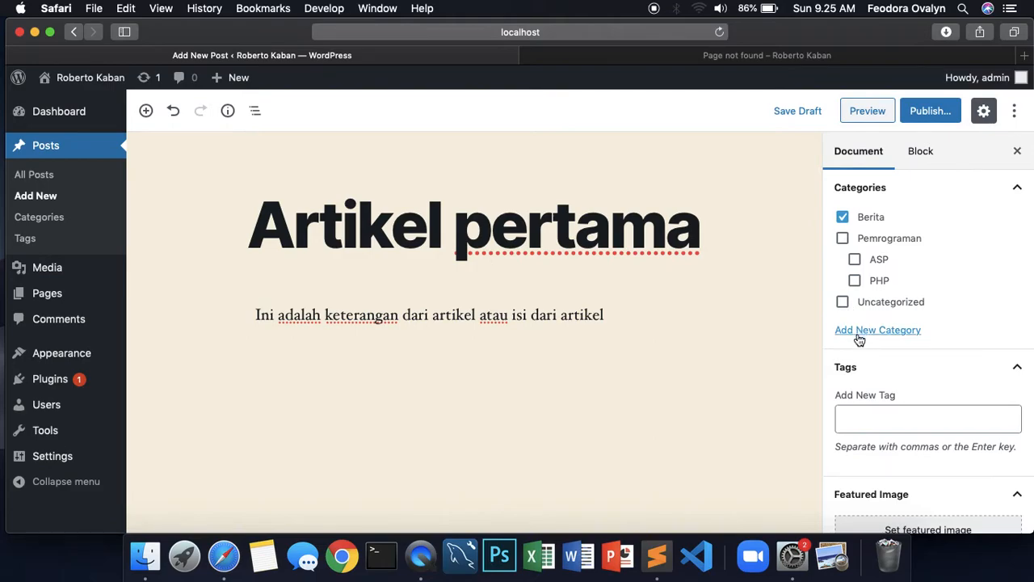
left_click(859, 340)
left_click(846, 375)
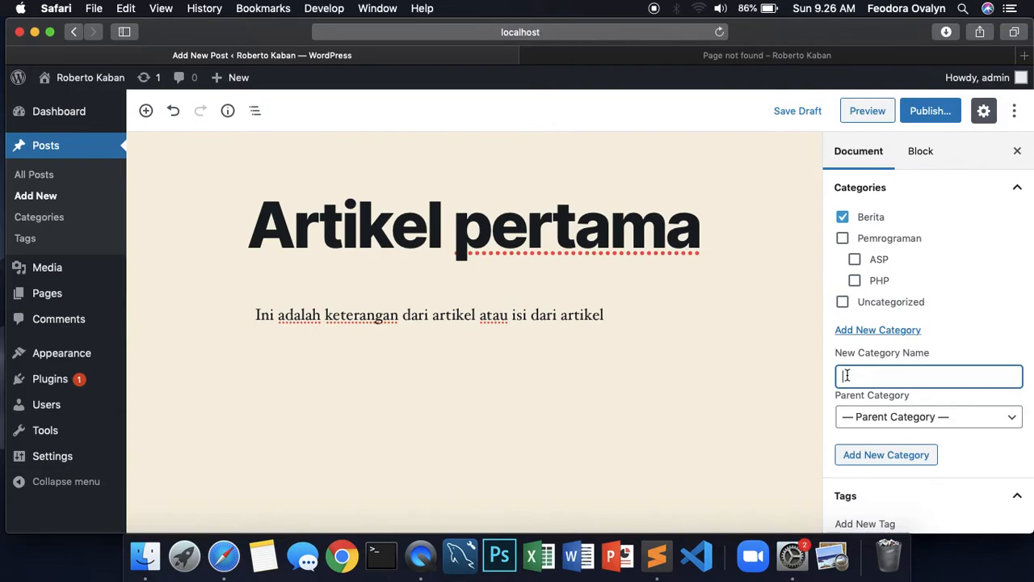
Add a new 'Internet' category and tick it alongside Berita
type("Inte")
left_click(879, 458)
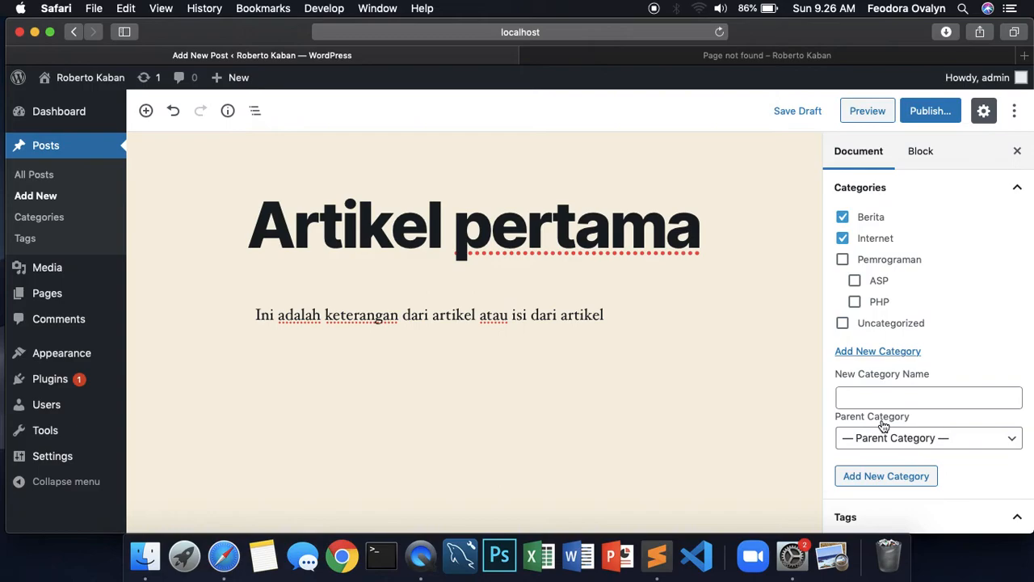
scroll(889, 388, "down", 2)
scroll(901, 311, "down", 2)
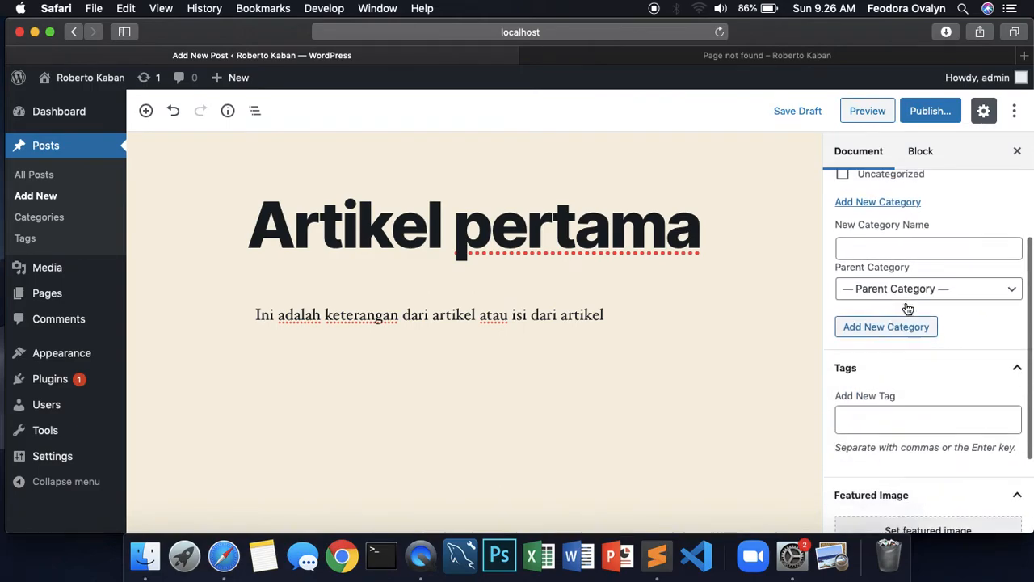
left_click(887, 395)
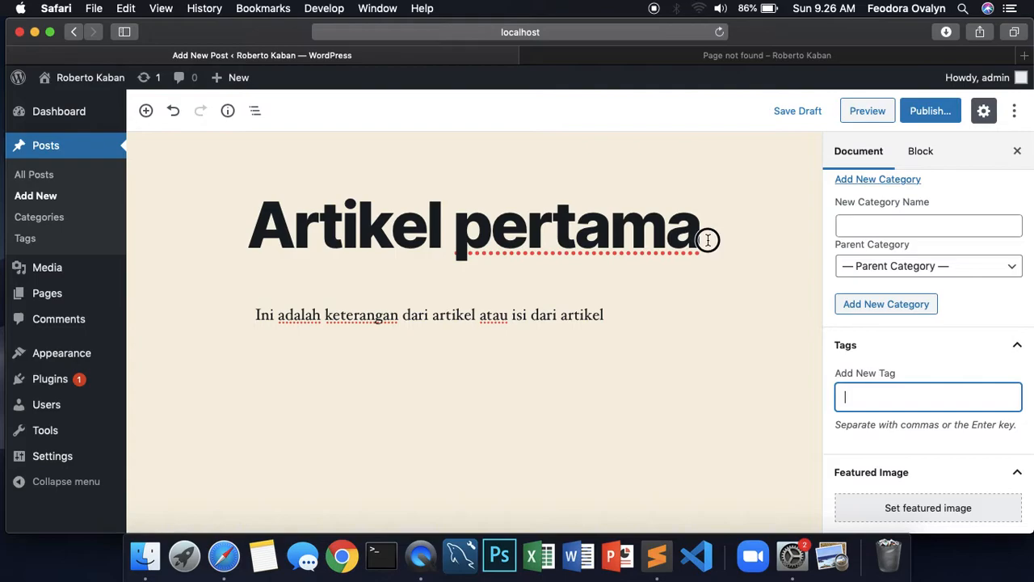
Add the tag 'artikelku' to the post
left_click_drag(711, 241, 533, 247)
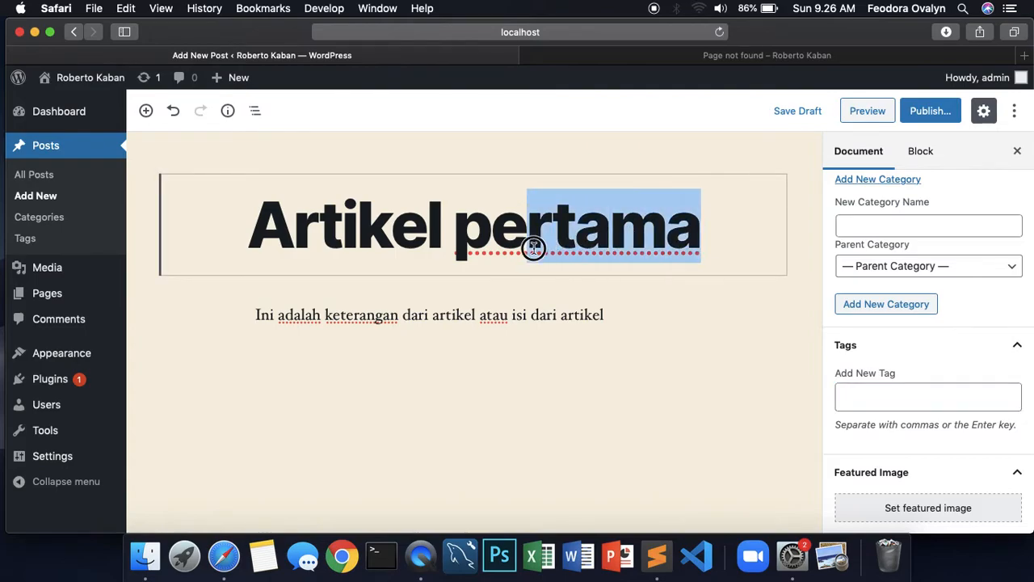
left_click(865, 397)
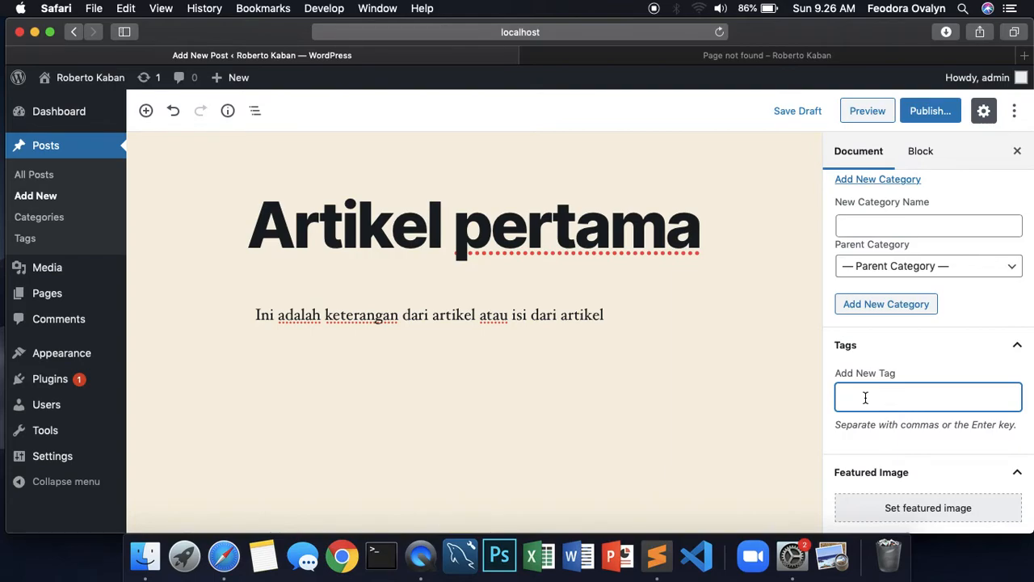
scroll(866, 398, "down", 2)
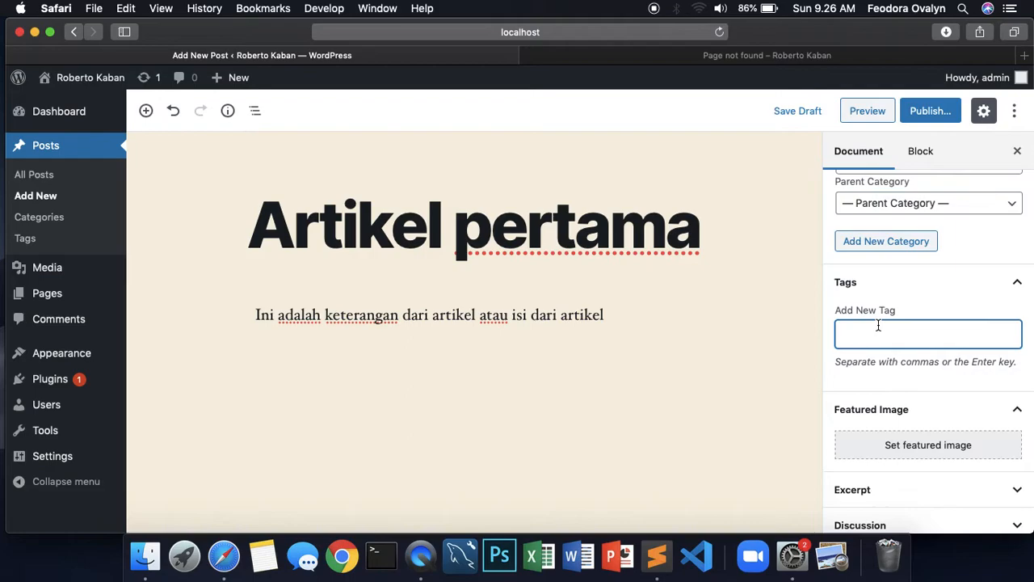
type("artikelku")
key("Return")
Add 'artikel pertama' as a second tag
type("artikel pertama")
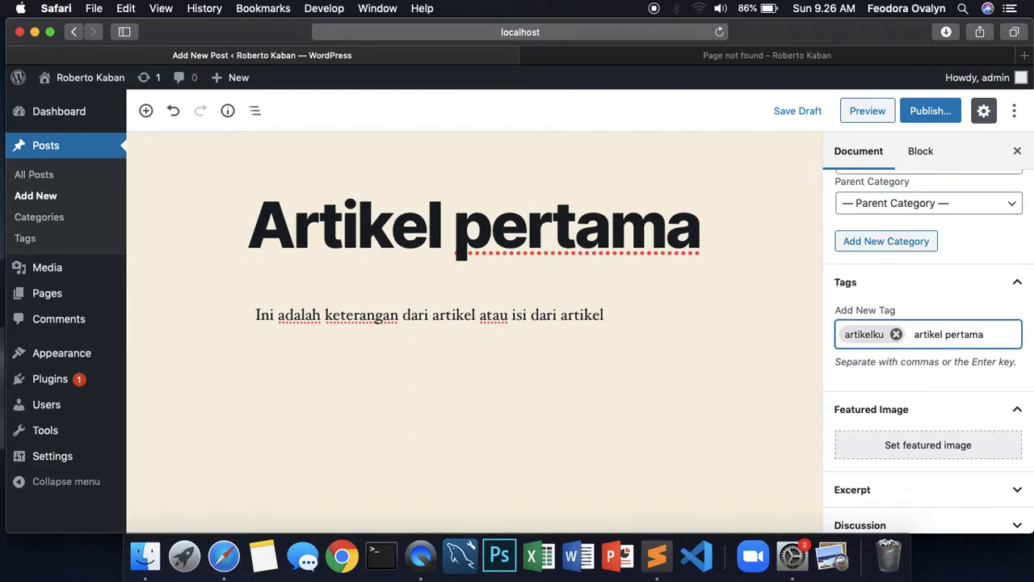
left_click(984, 338)
left_click_drag(984, 339, 896, 337)
left_click(986, 338)
key("Return")
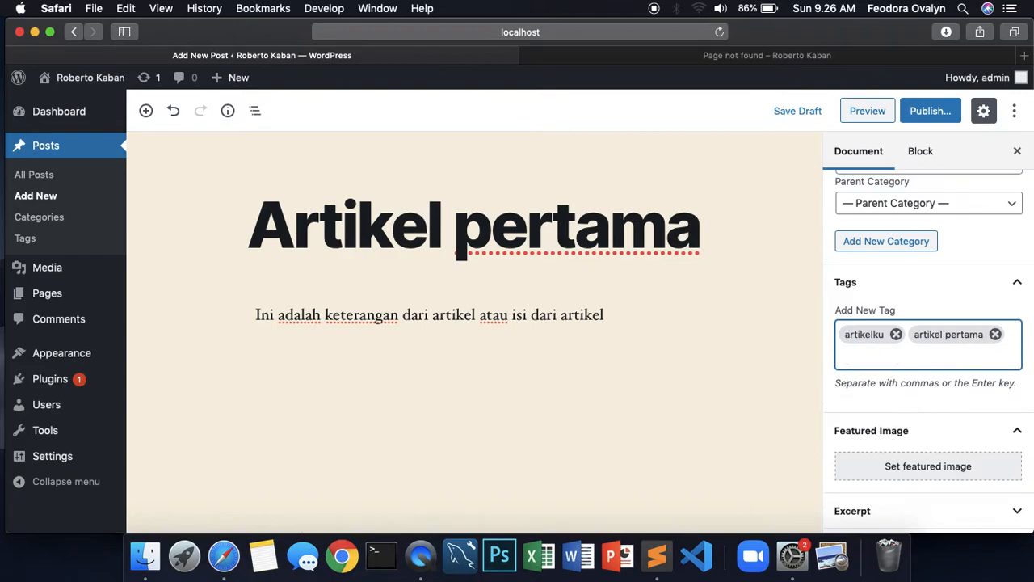
scroll(474, 323, "down", 2)
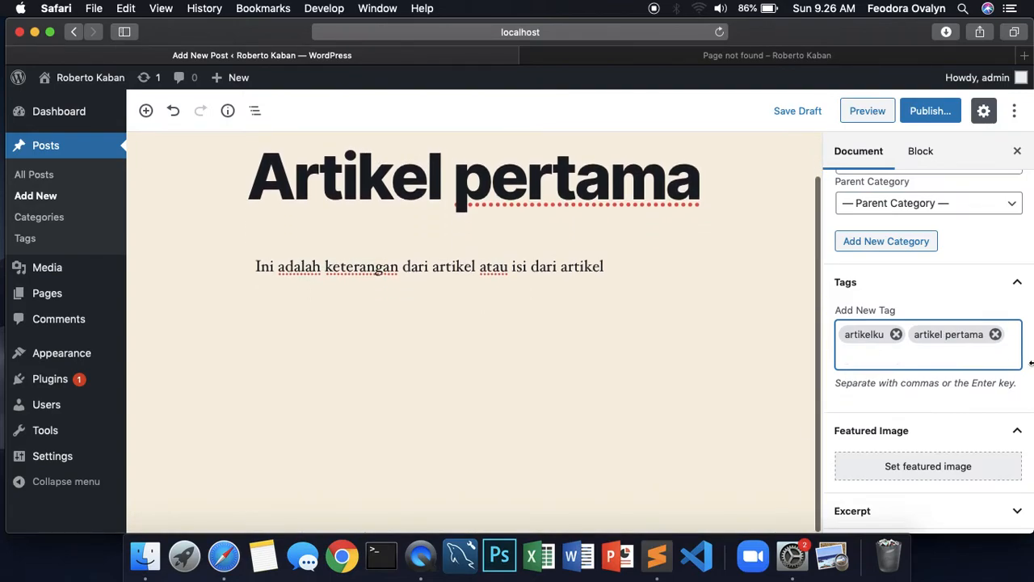
scroll(946, 303, "down", 2)
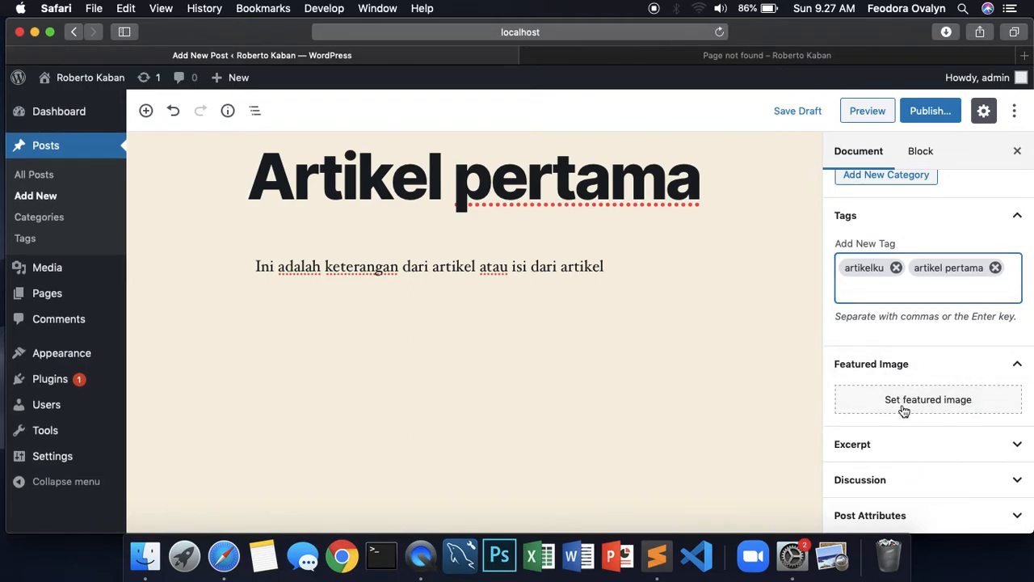
Upload yotta.png from Desktop > TUTORIAL HTML > images for the featured image
left_click(904, 404)
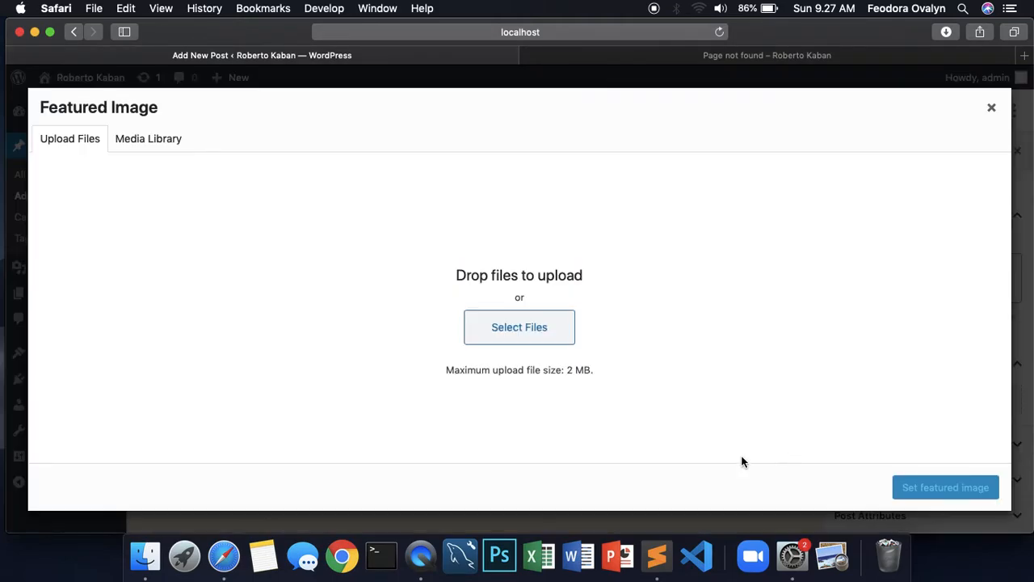
left_click(519, 329)
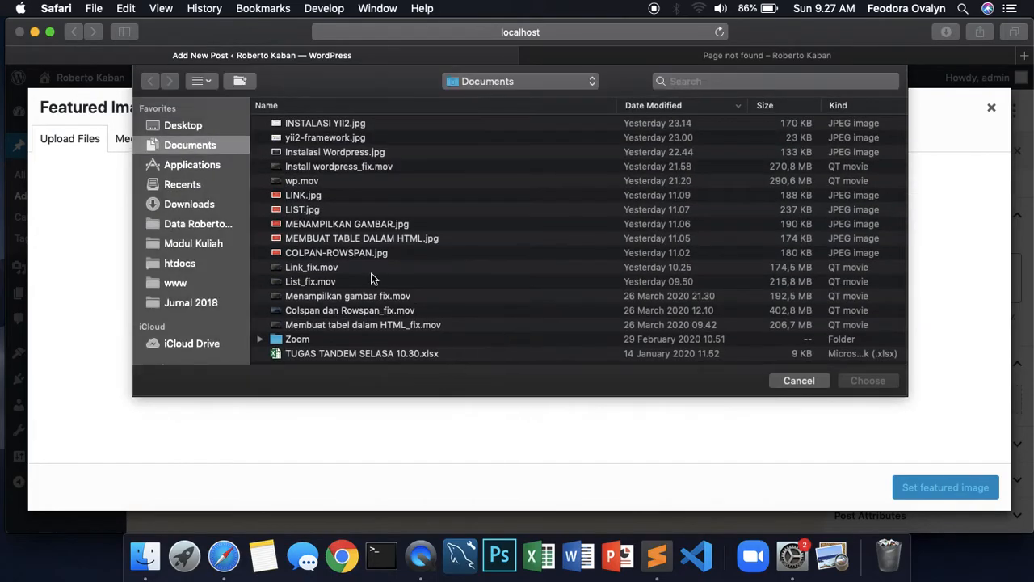
left_click(186, 126)
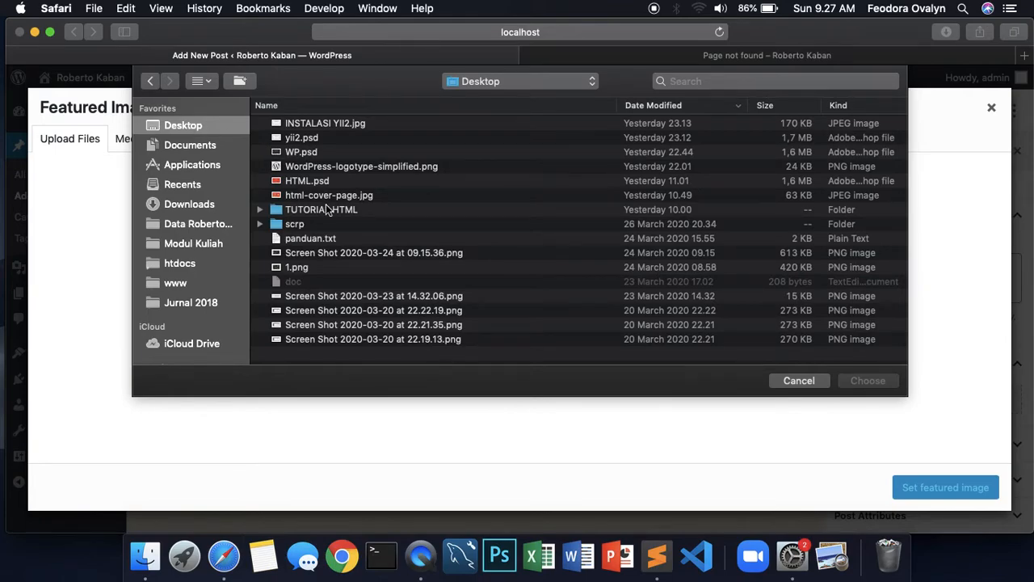
left_click(259, 224)
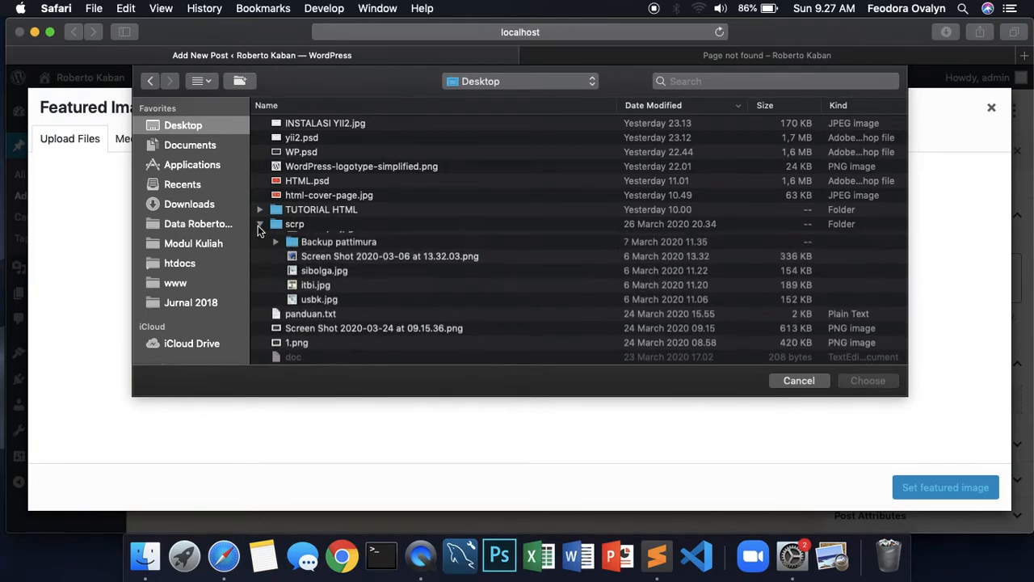
left_click(259, 224)
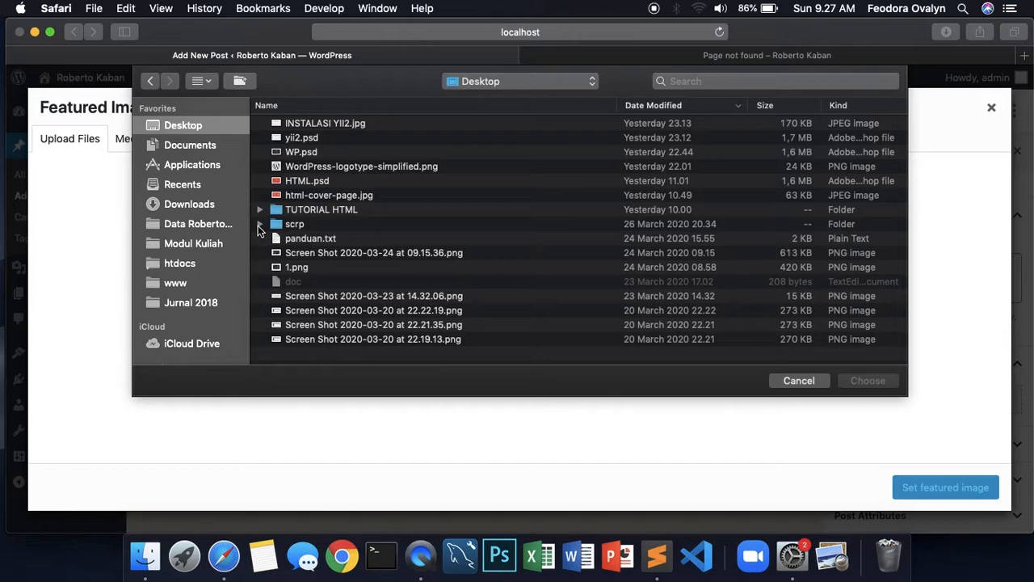
left_click(259, 209)
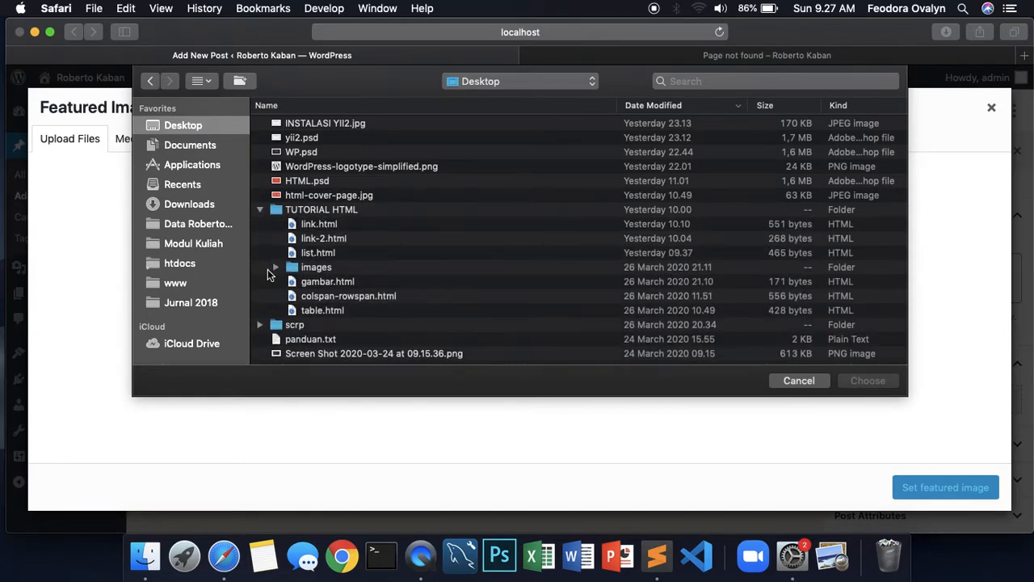
left_click(275, 266)
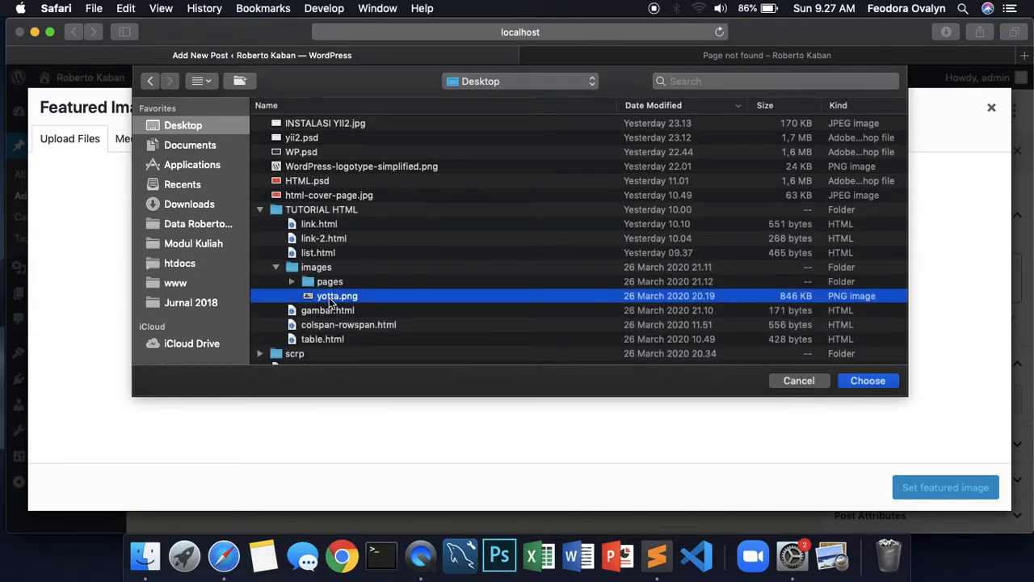
double_click(329, 298)
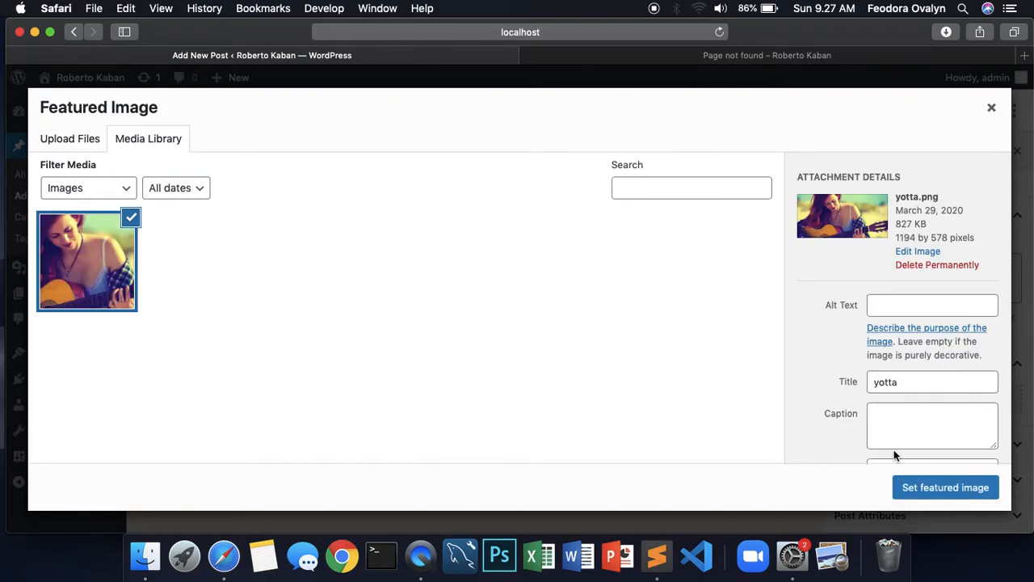
Give yotta.png the alt text 'Gambar artikel 1' and set it as the featured image
left_click(893, 306)
type("Gambar artikel 1")
scroll(899, 346, "down", 3)
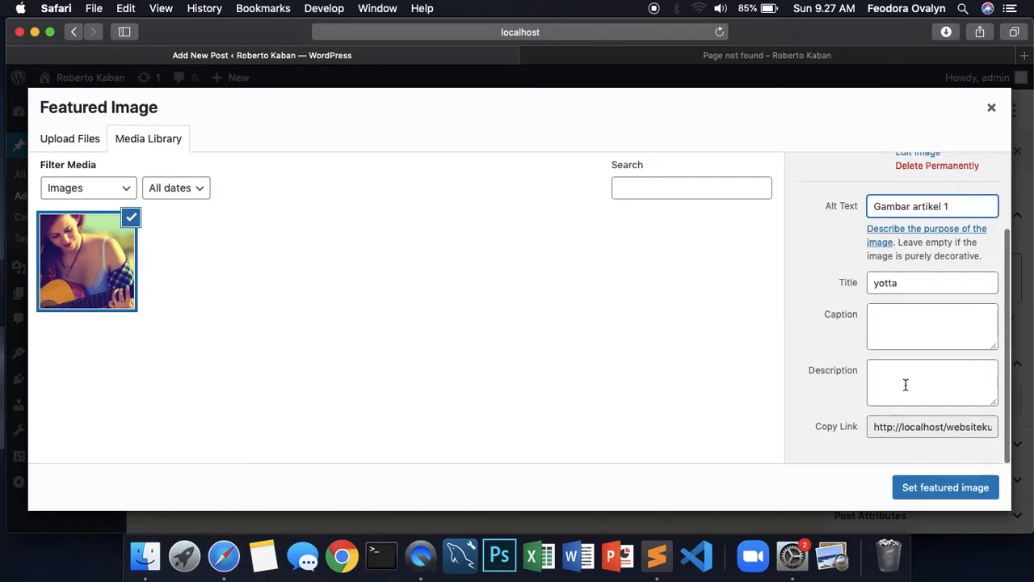
left_click(957, 492)
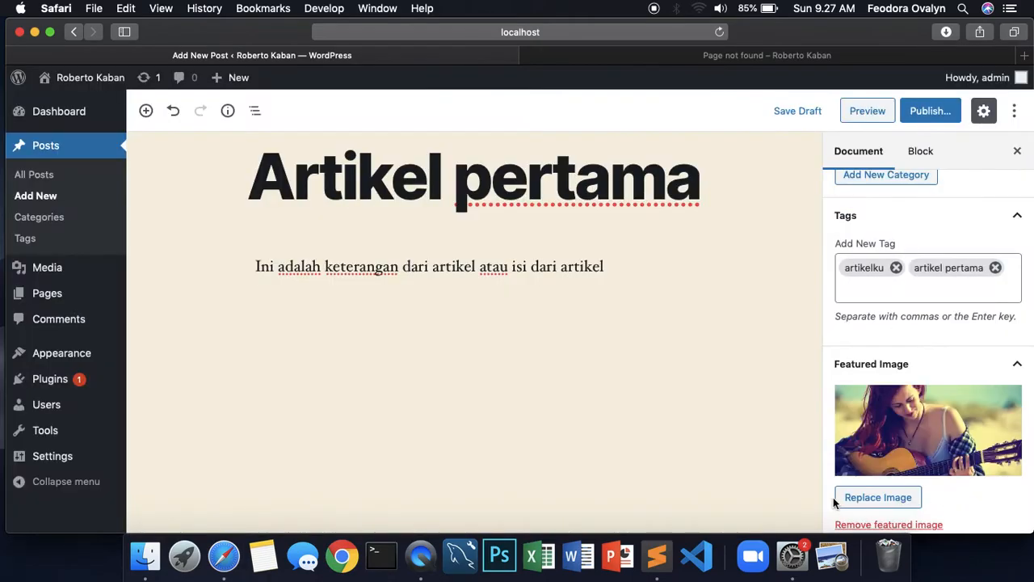
scroll(972, 404, "down", 3)
scroll(971, 404, "up", 3)
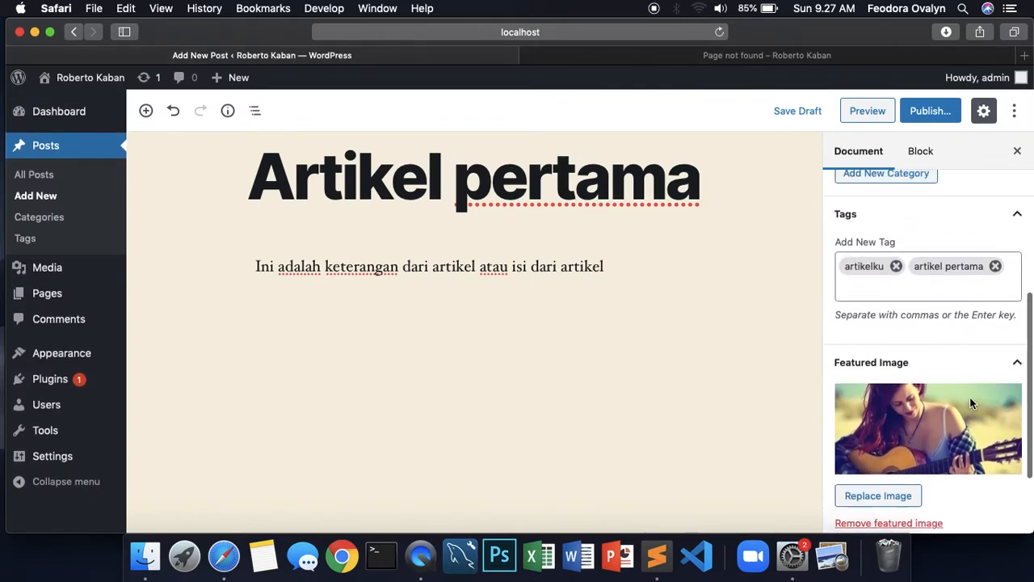
scroll(970, 397, "down", 3)
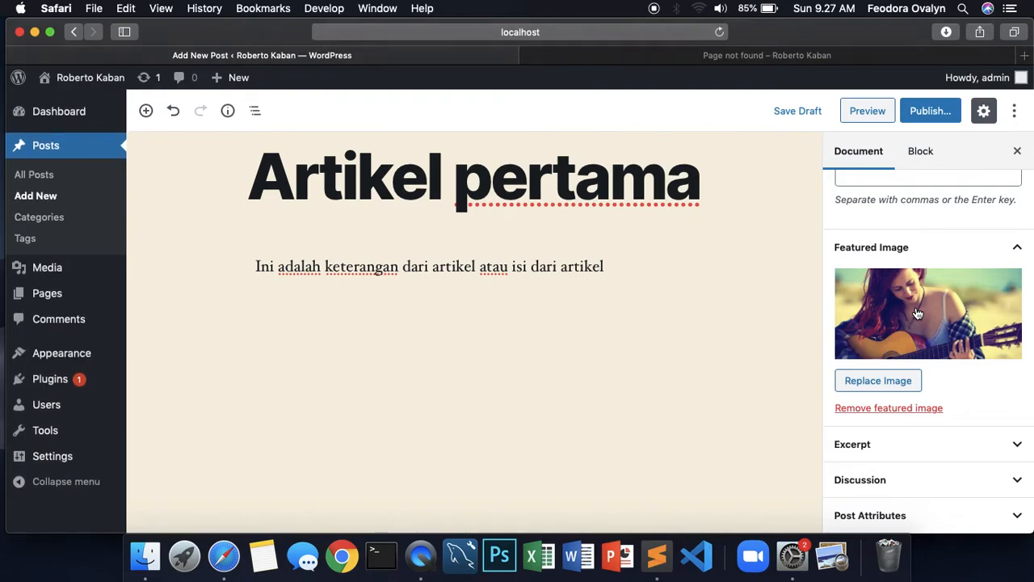
scroll(918, 314, "up", 5)
left_click_drag(615, 266, 328, 188)
left_click(329, 187)
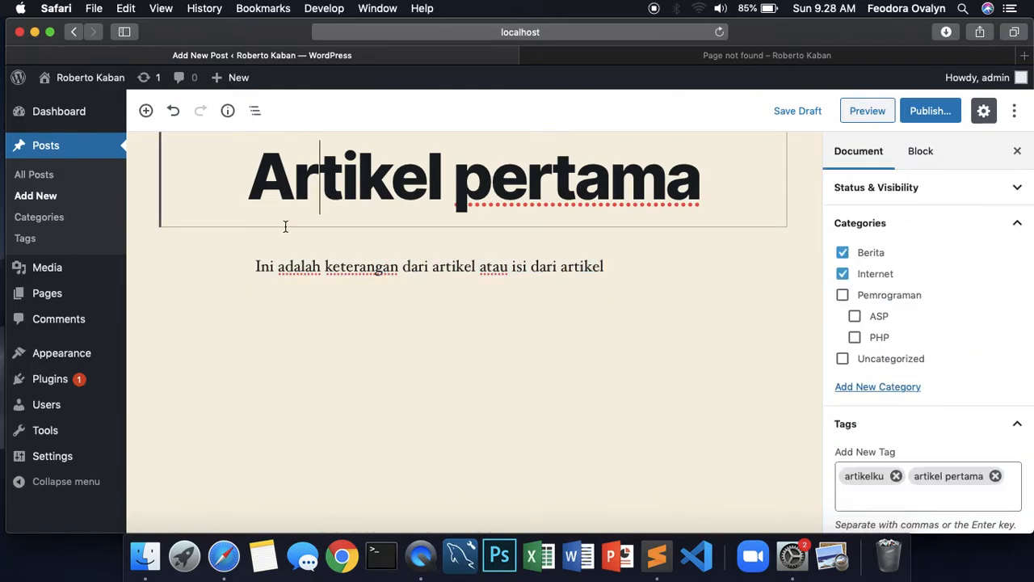
left_click(259, 266)
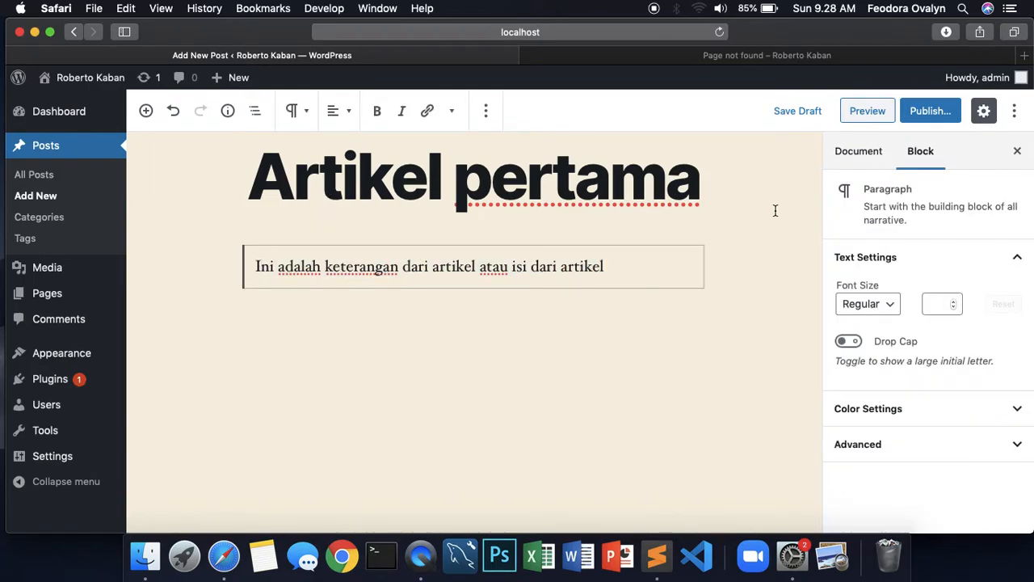
left_click(625, 265)
left_click_drag(625, 265, 258, 263)
Open the pre-publish checks for Artikel pertama and expand its Public visibility options
left_click(618, 270)
left_click(933, 113)
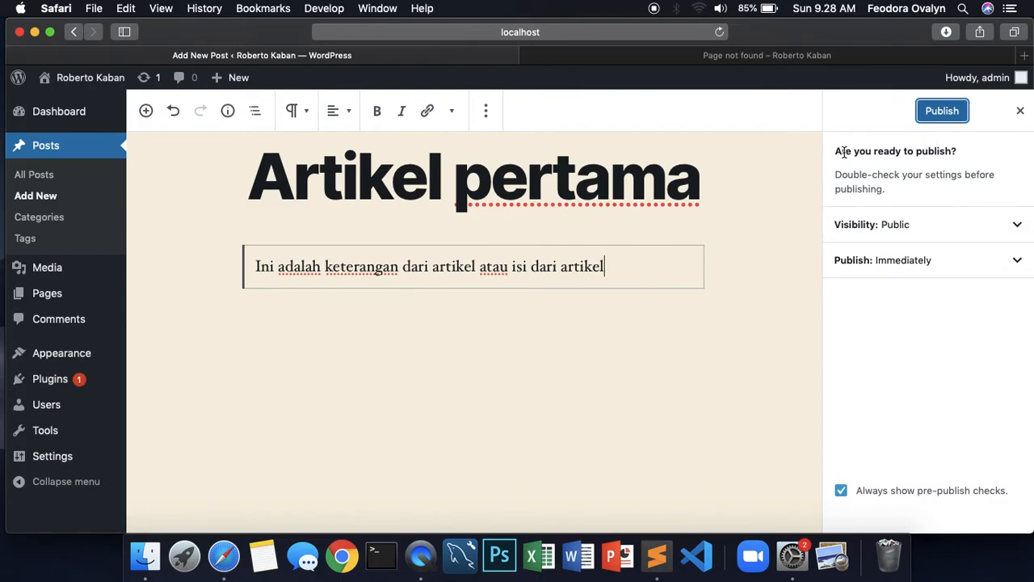
left_click_drag(837, 152, 889, 187)
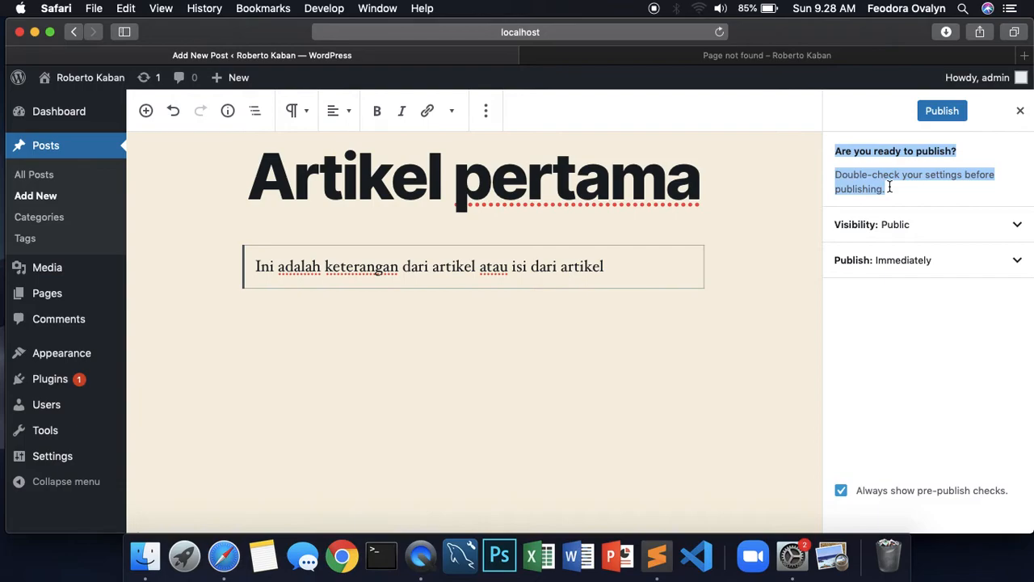
left_click(903, 190)
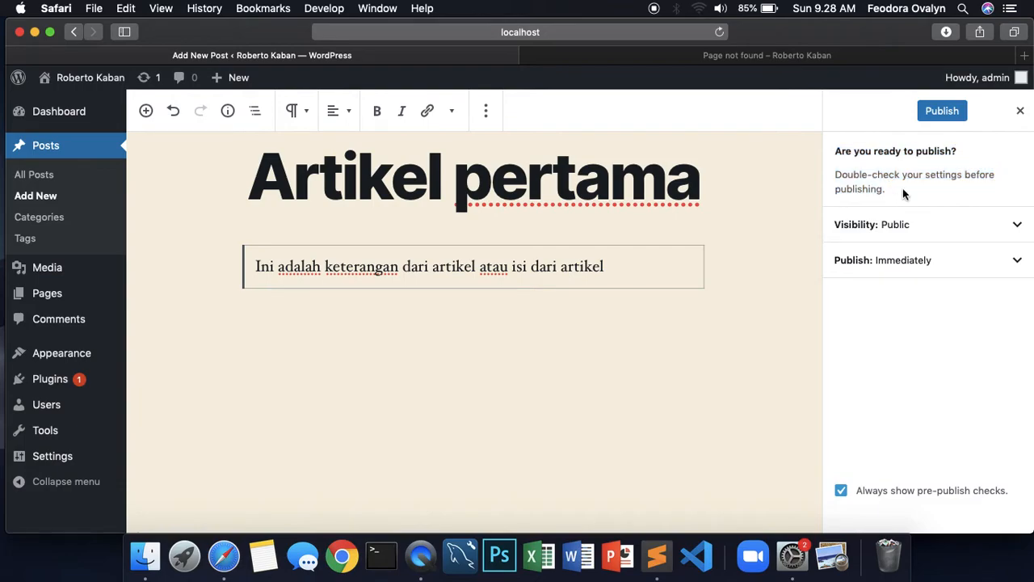
left_click(914, 231)
left_click(902, 228)
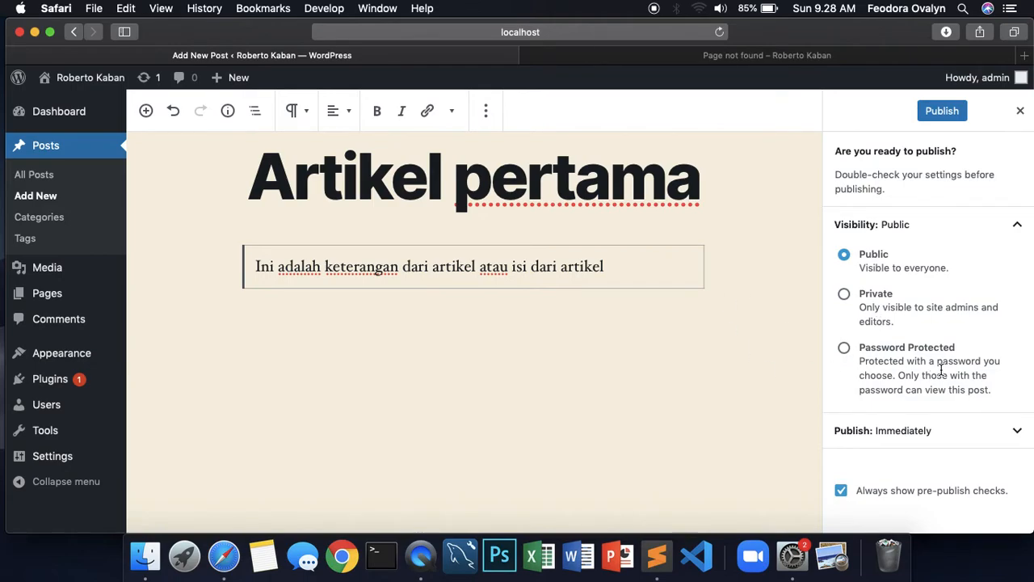
Try Password Protected, revert visibility to Public, and publish the post
left_click(843, 349)
left_click(862, 409)
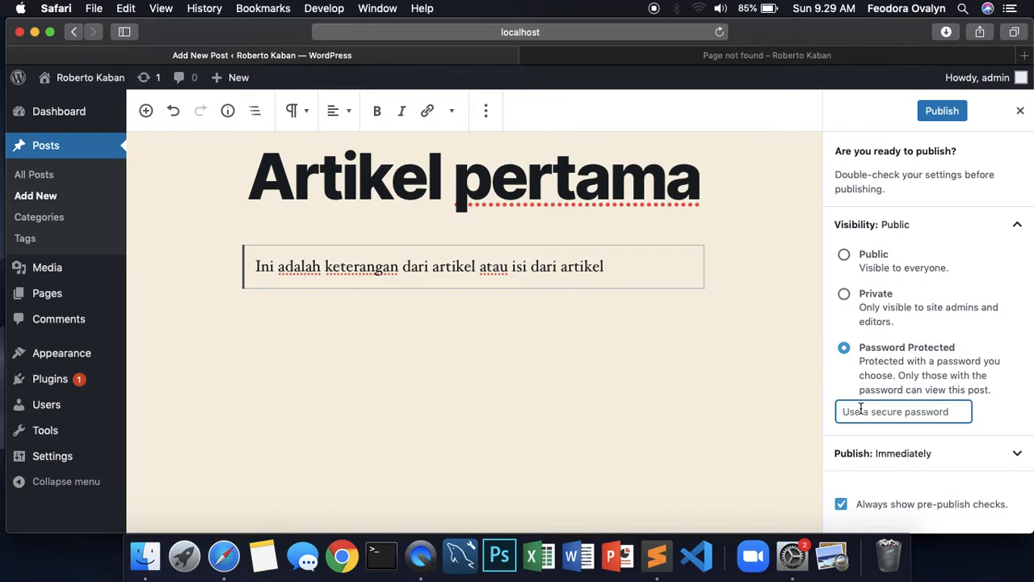
left_click(844, 254)
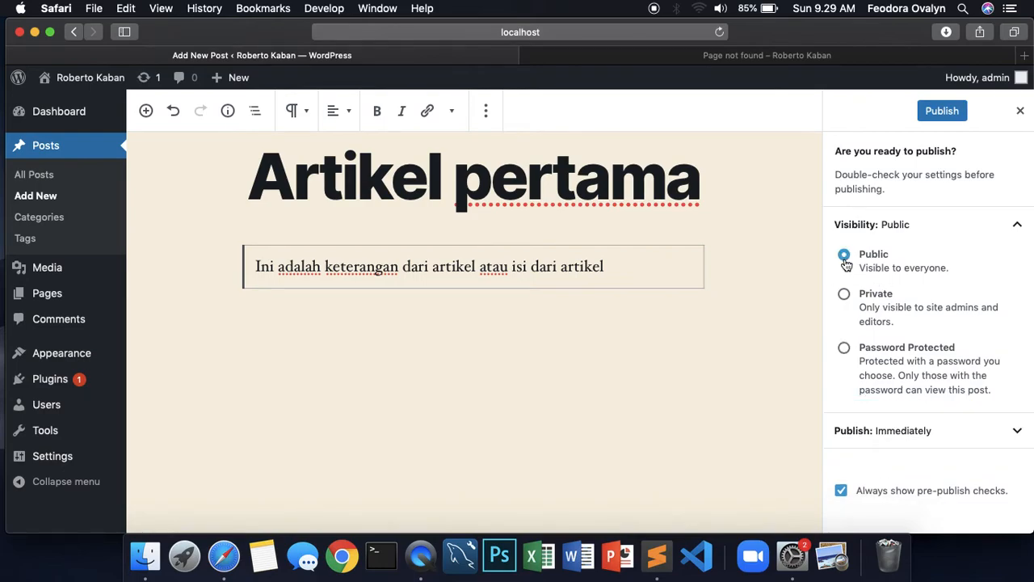
left_click(962, 115)
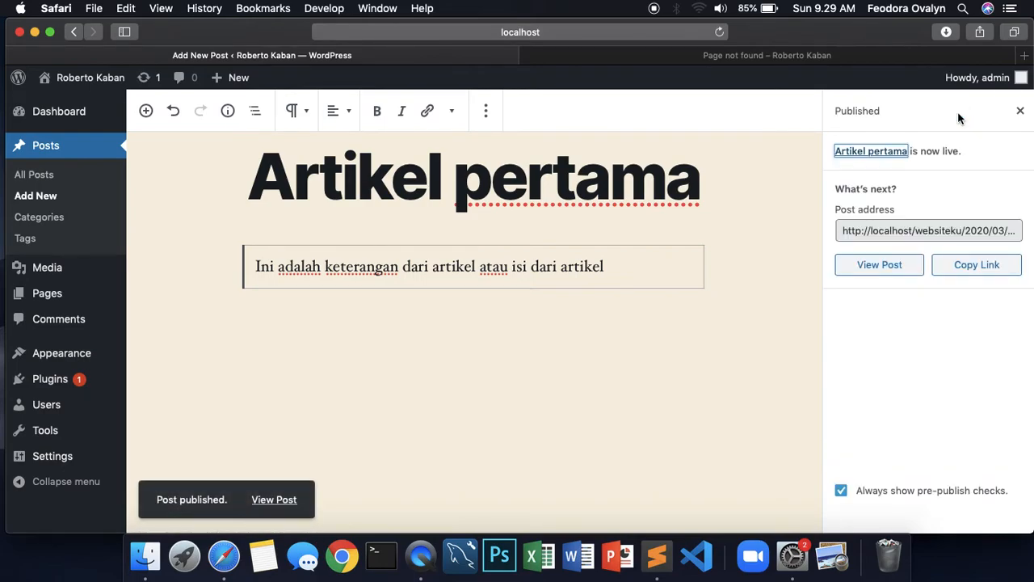
Shorten the page address to load the blog's home page
left_click(683, 57)
left_click(559, 30)
key("Right")
key("BackSpace")
key("BackSpace")
key("BackSpace")
key("BackSpace")
key("BackSpace")
key("BackSpace")
key("BackSpace")
key("BackSpace")
key("BackSpace")
key("BackSpace")
key("BackSpace")
key("BackSpace")
key("BackSpace")
key("BackSpace")
key("BackSpace")
key("BackSpace")
key("BackSpace")
key("BackSpace")
key("BackSpace")
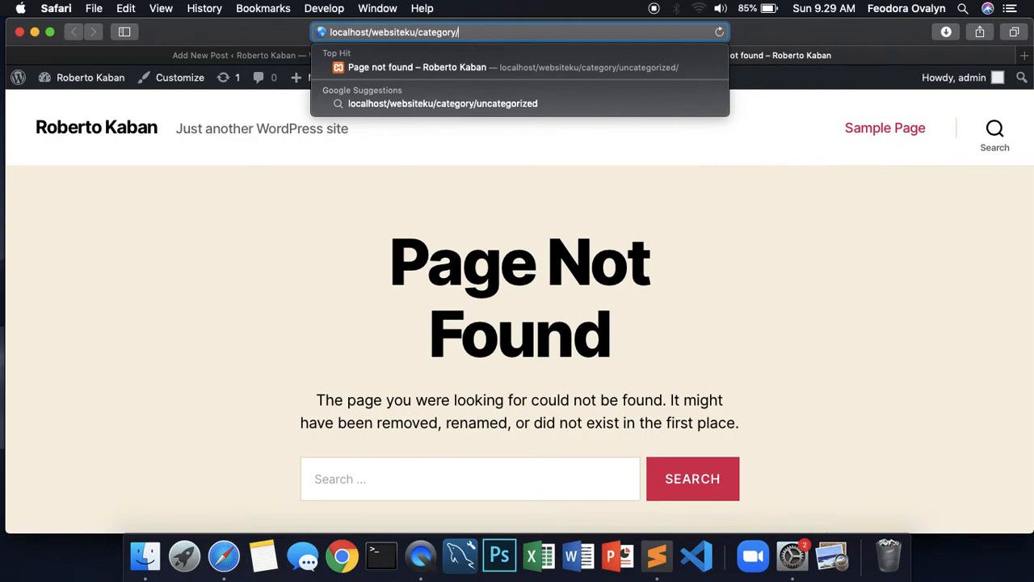
key("BackSpace")
key("BackSpace")
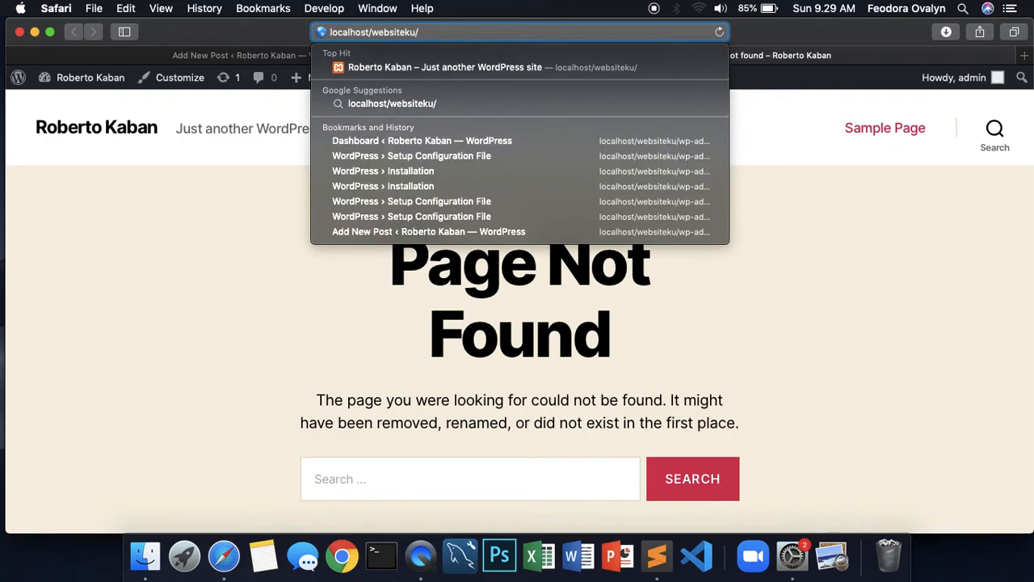
key("Return")
Review the live Artikel pertama post on the home page, then return to the post editor
scroll(450, 358, "down", 10)
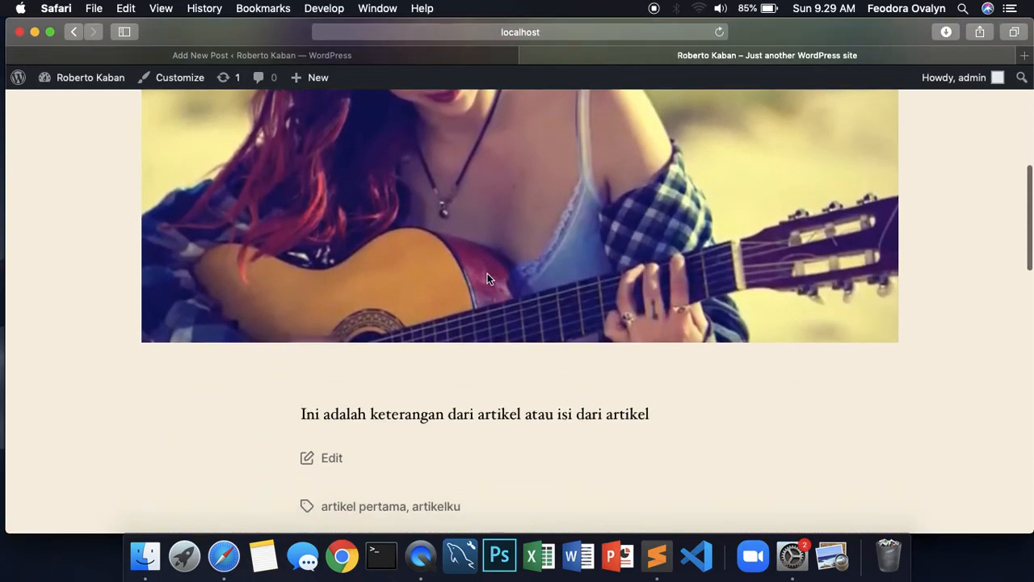
scroll(486, 276, "up", 5)
scroll(476, 299, "down", 2)
scroll(471, 312, "down", 10)
scroll(471, 312, "up", 2)
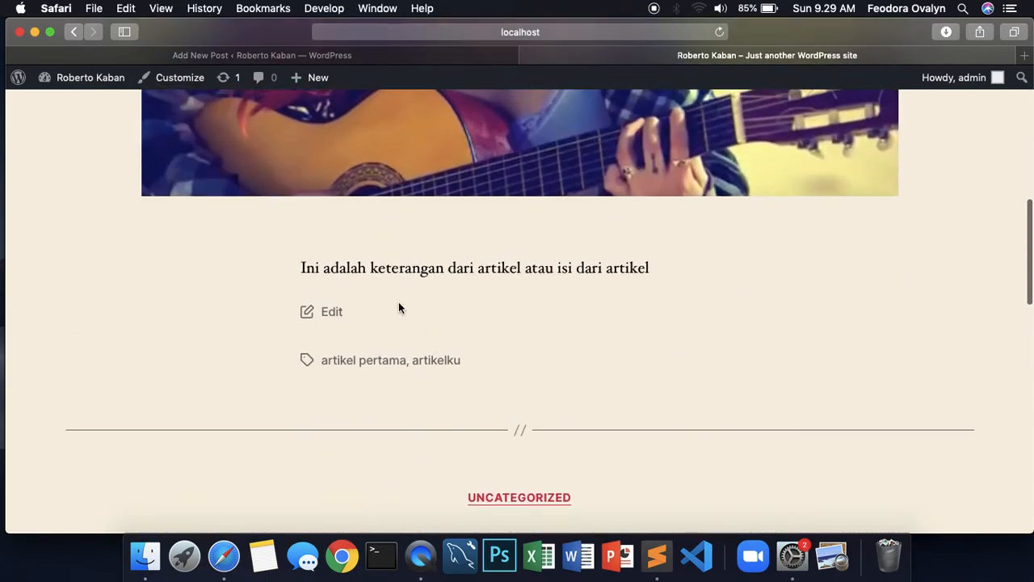
scroll(594, 142, "up", 15)
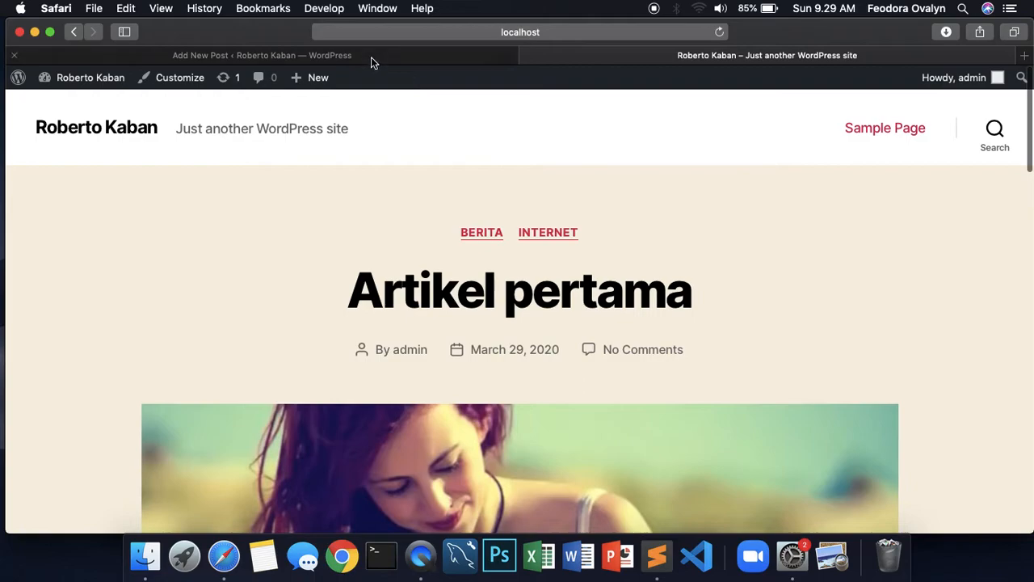
left_click(371, 56)
scroll(695, 307, "up", 2)
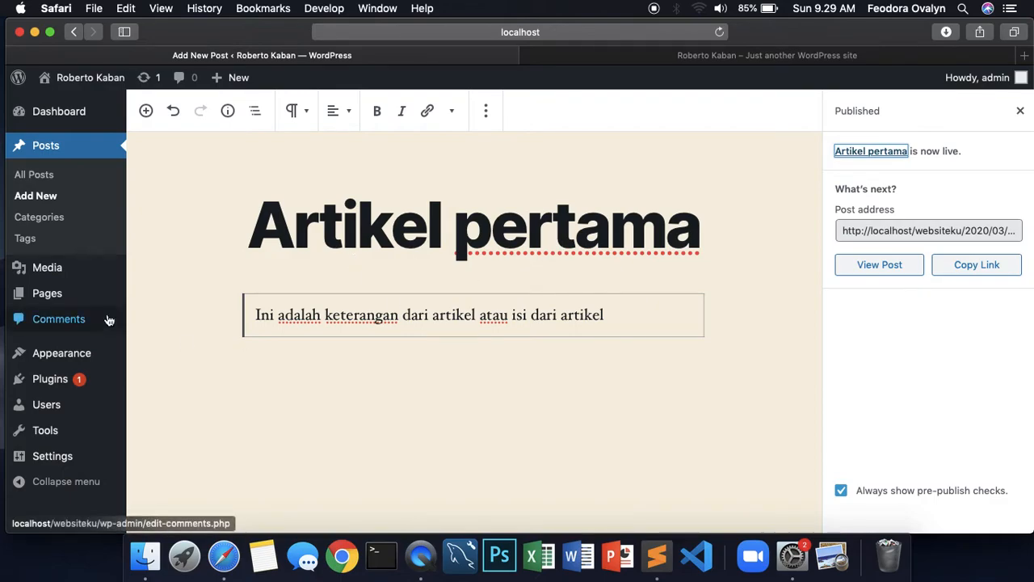
Open Artikel pertama from All Posts for editing, then go back to the All Posts list
left_click(29, 178)
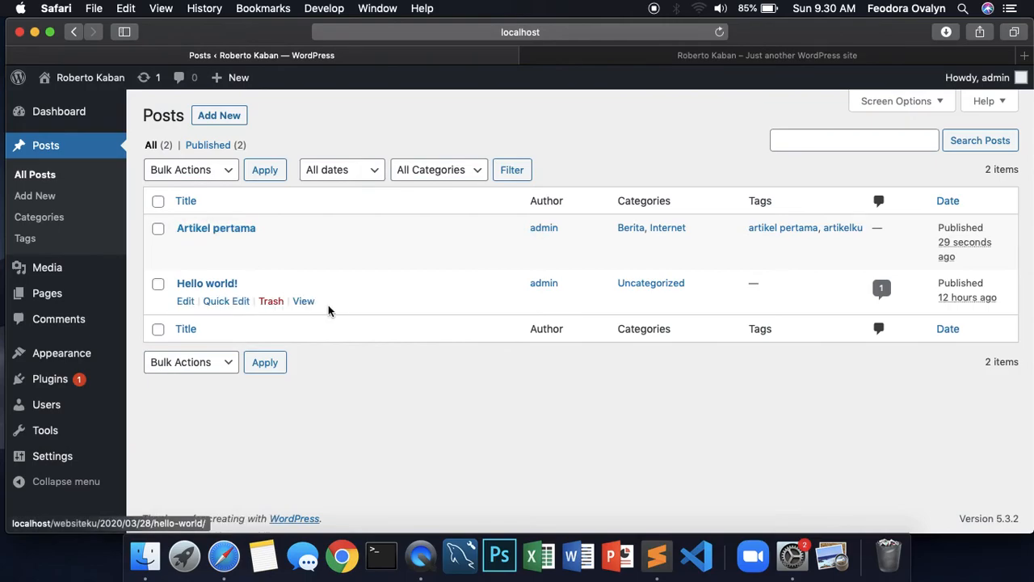
left_click(184, 247)
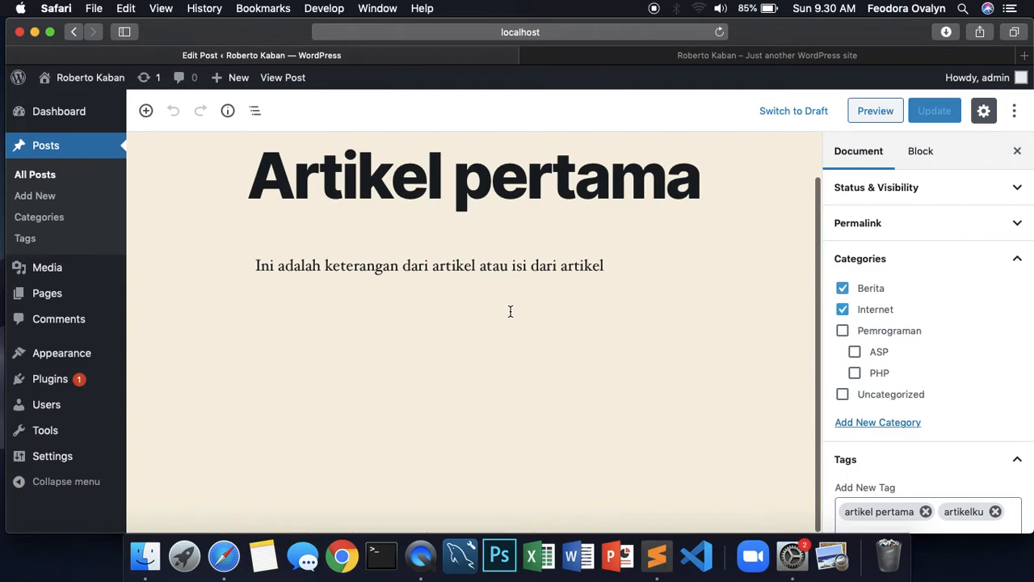
left_click(624, 289)
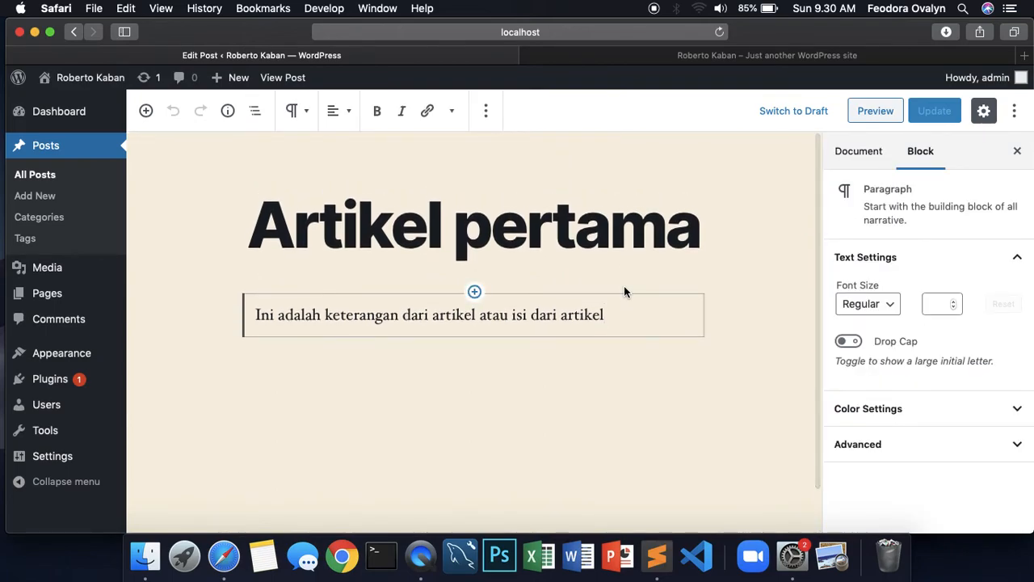
mouse_move(120, 261)
left_click(32, 174)
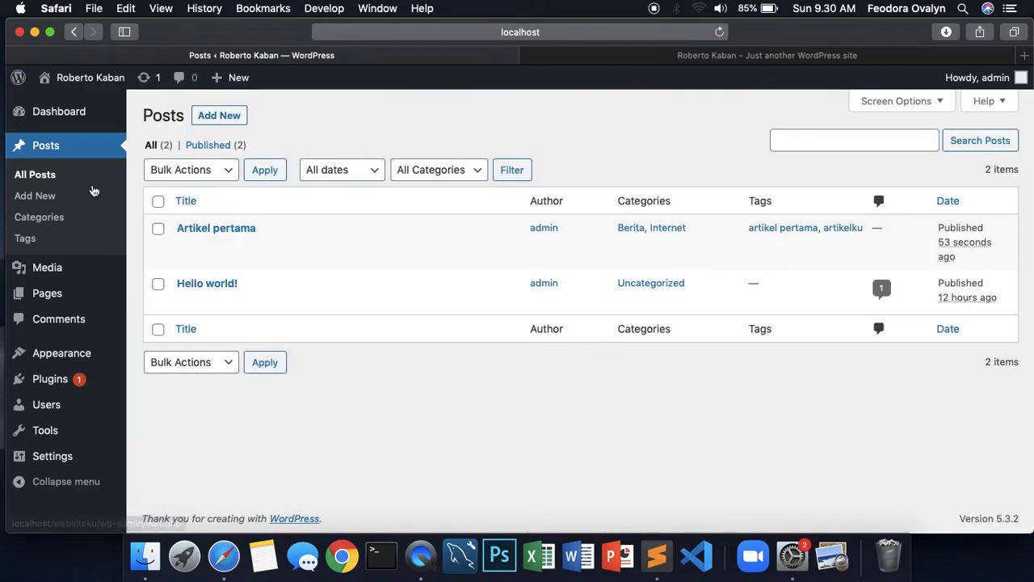
mouse_move(235, 254)
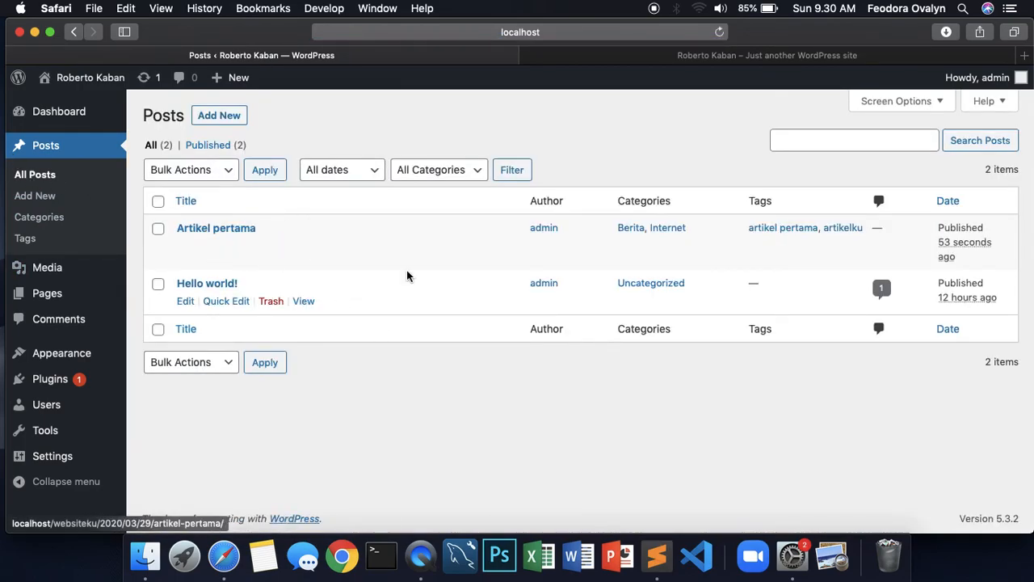
mouse_move(406, 276)
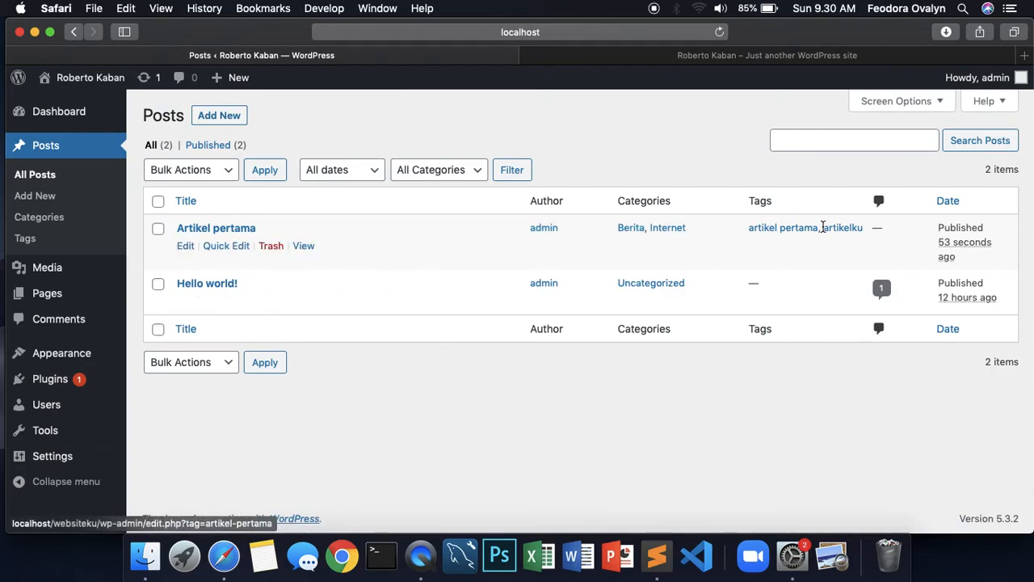
left_click(222, 246)
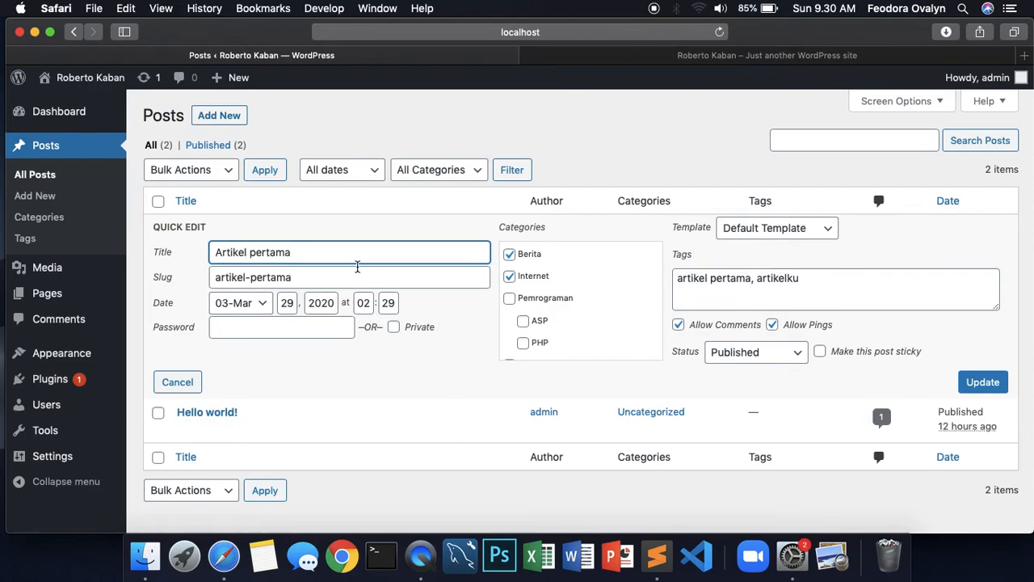
left_click_drag(301, 254, 220, 254)
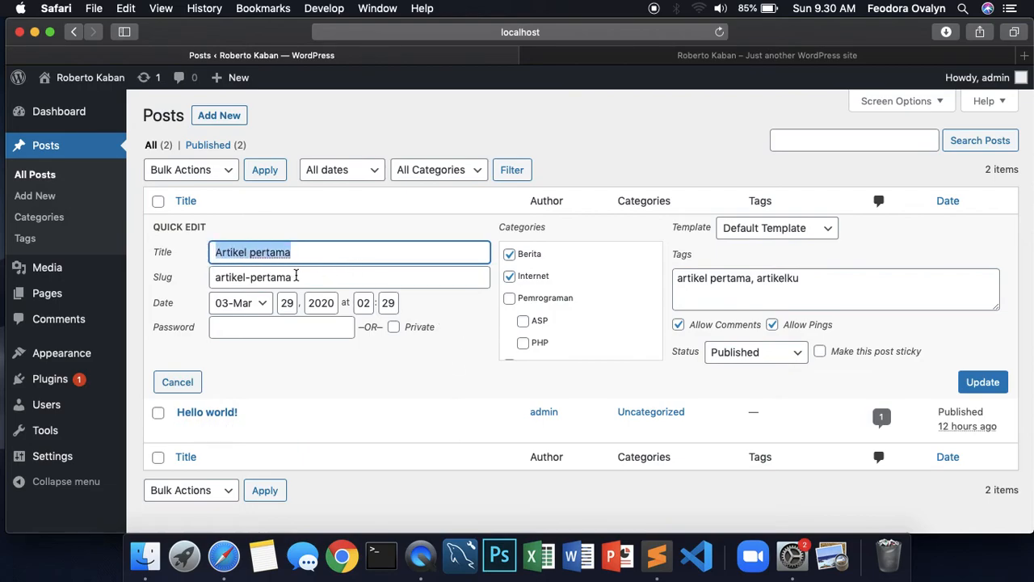
left_click(296, 277)
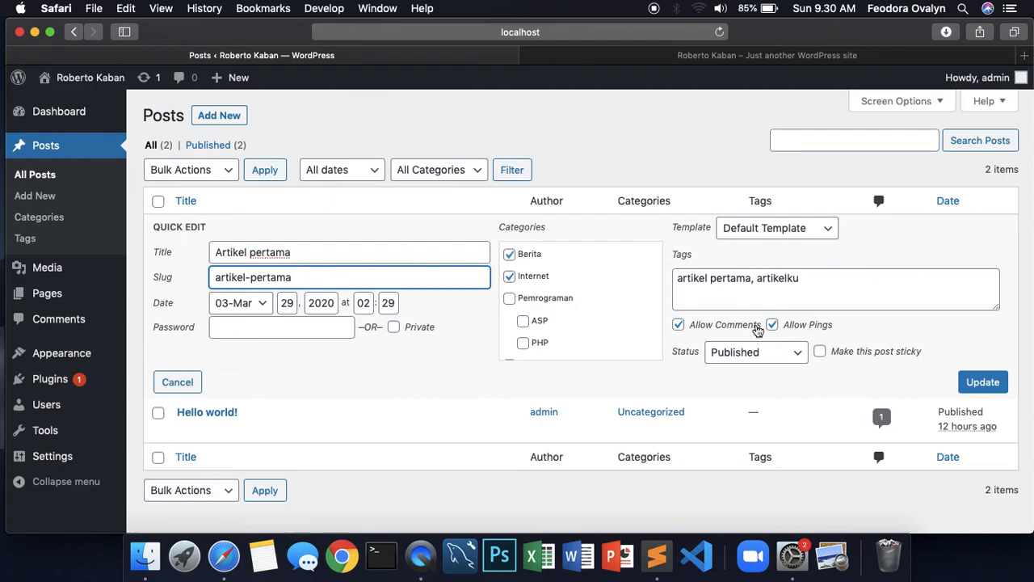
left_click(819, 283)
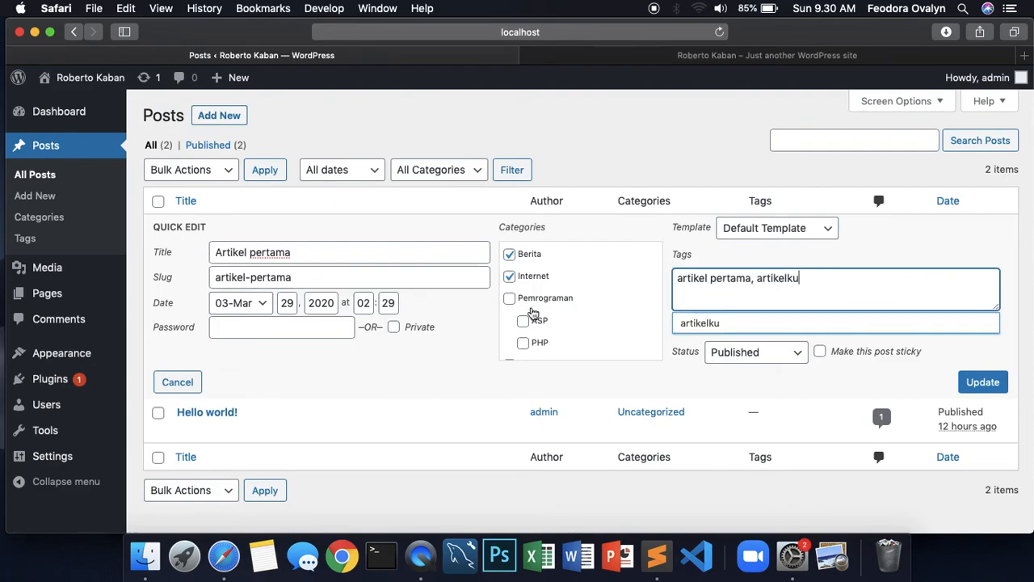
scroll(533, 314, "down", 1)
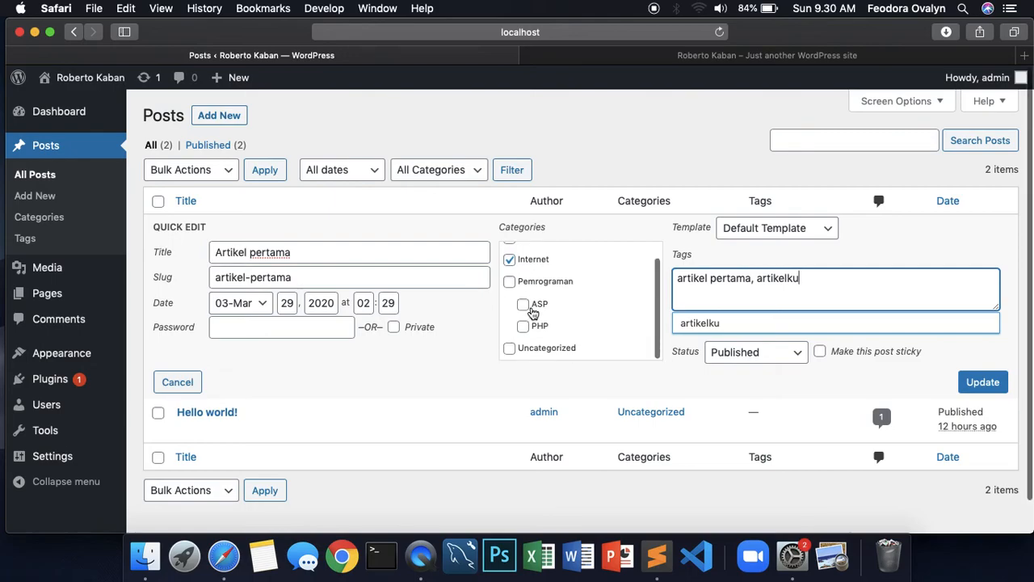
left_click(36, 175)
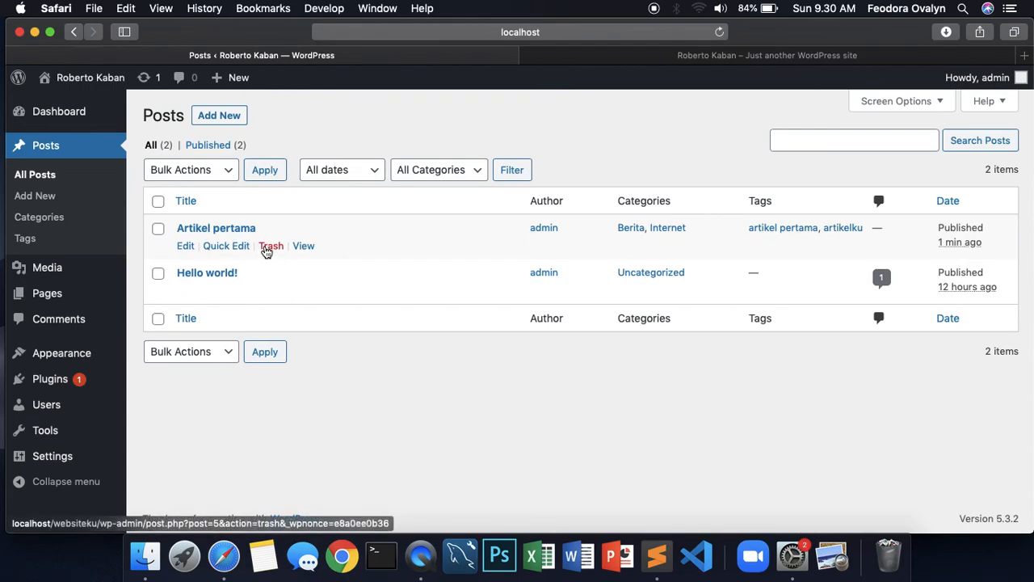
left_click(720, 62)
scroll(455, 259, "down", 10)
scroll(465, 226, "up", 10)
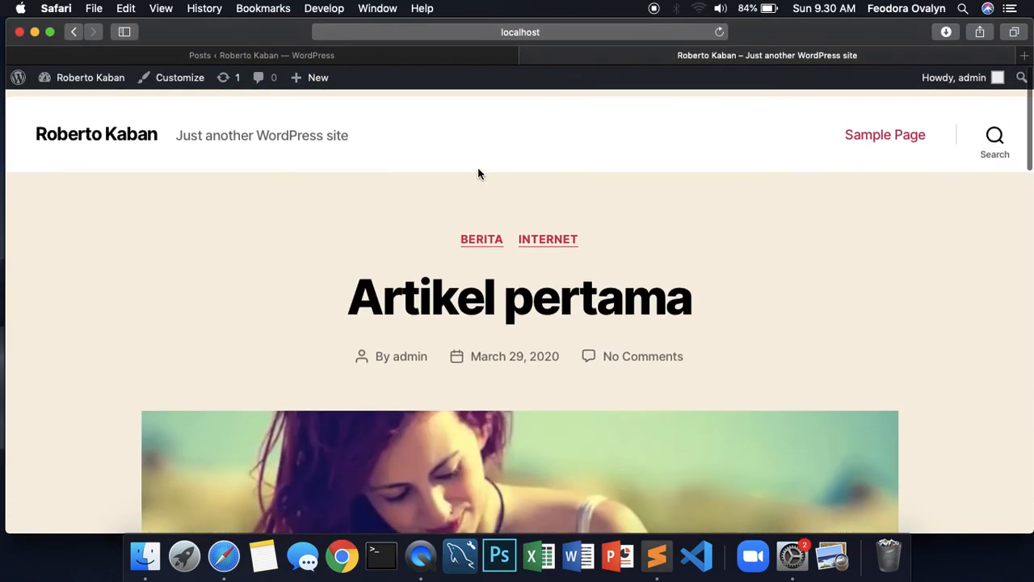
left_click(407, 55)
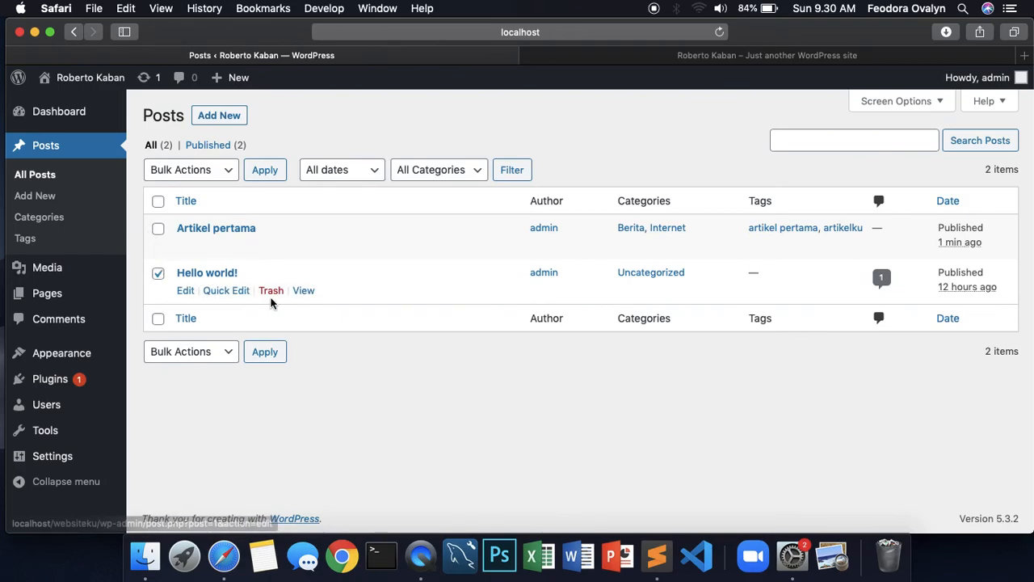
Trash the 'Hello world!' post, check the Trash and live site, then show all posts again
left_click(272, 291)
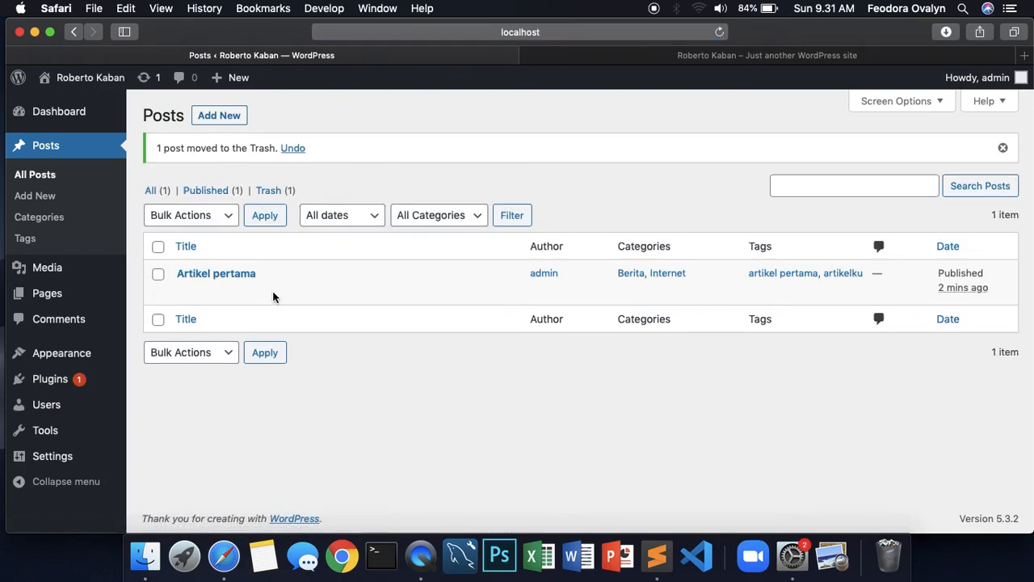
left_click(281, 195)
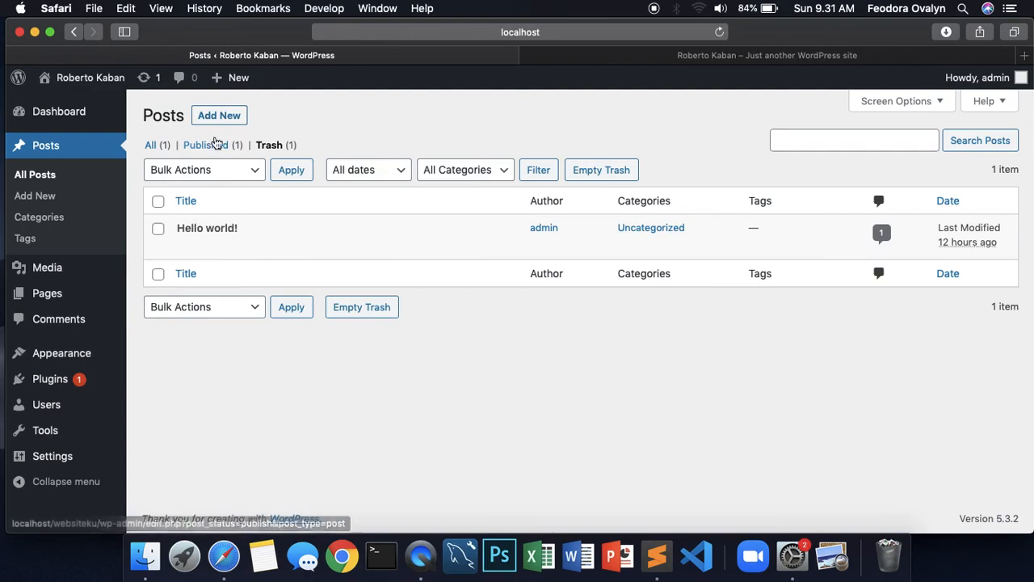
left_click(676, 60)
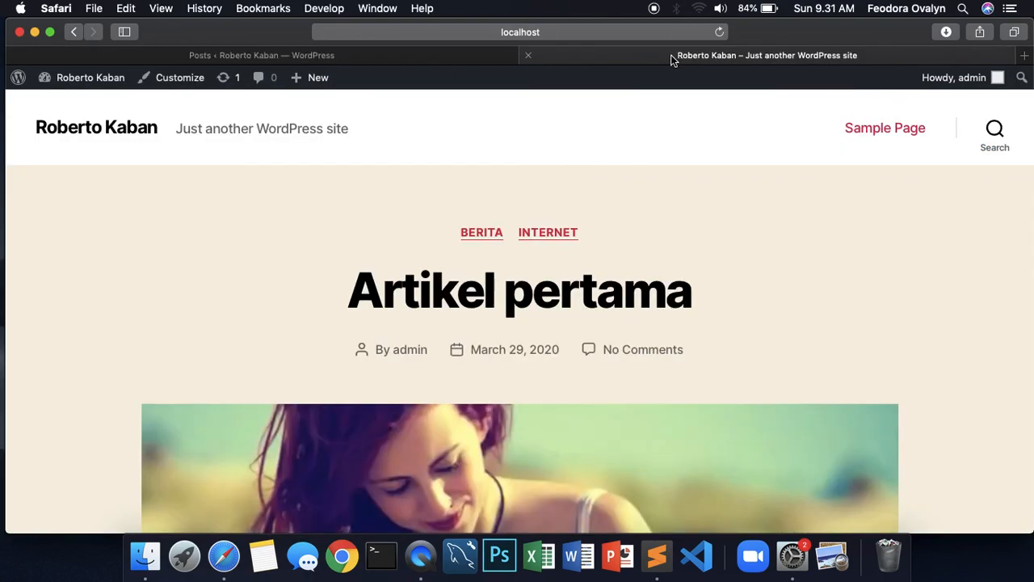
left_click(332, 58)
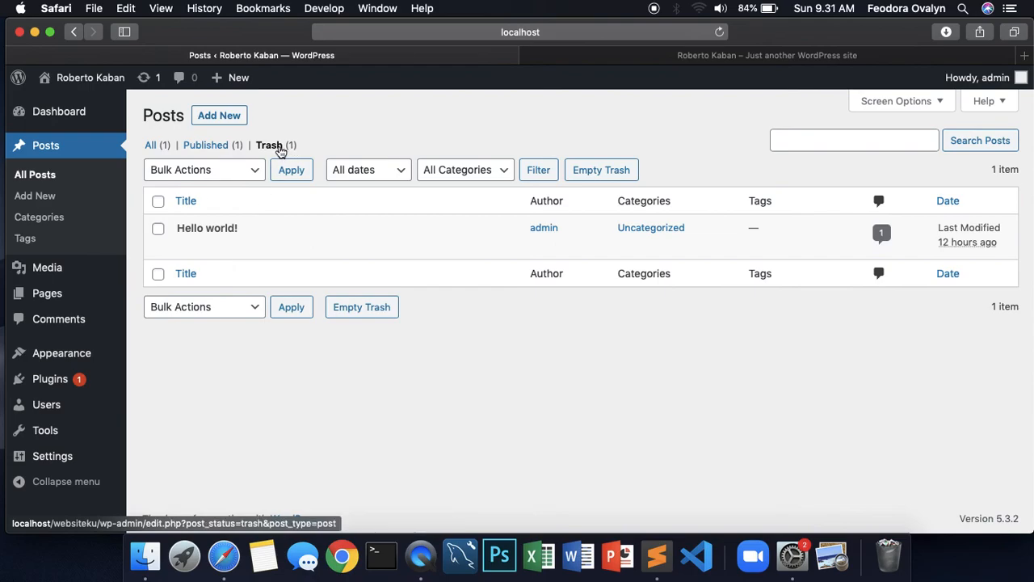
mouse_move(212, 236)
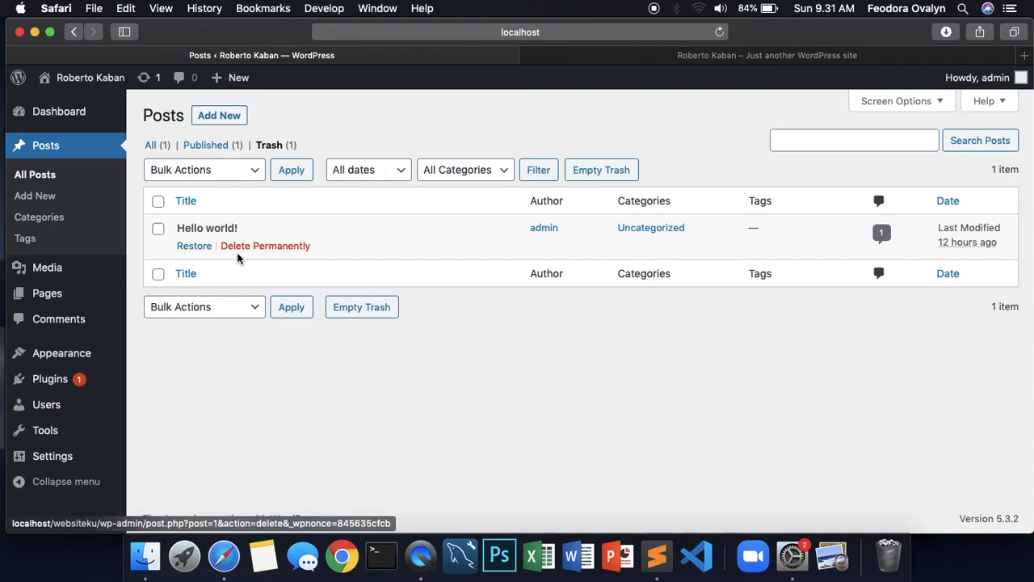
left_click(30, 183)
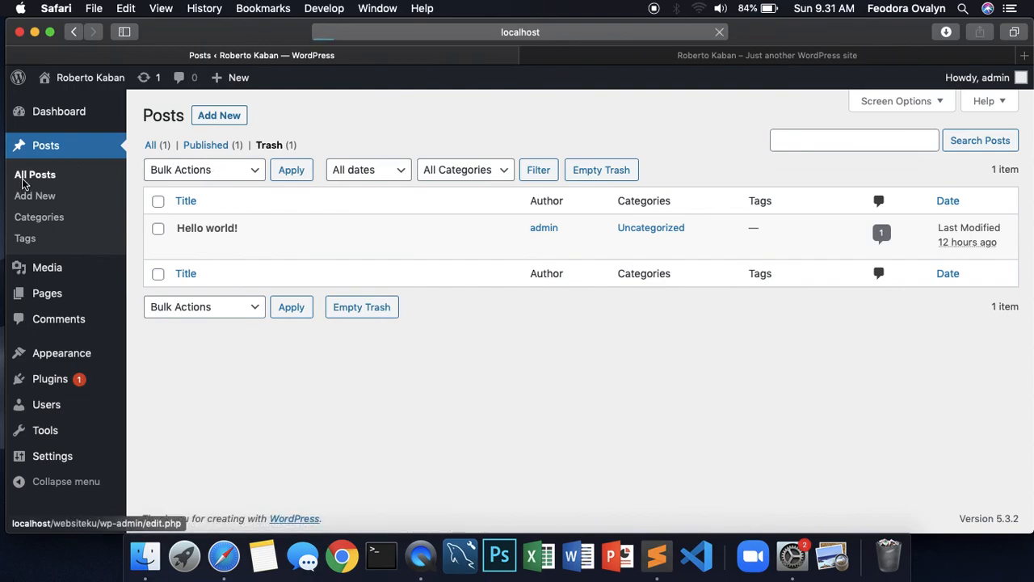